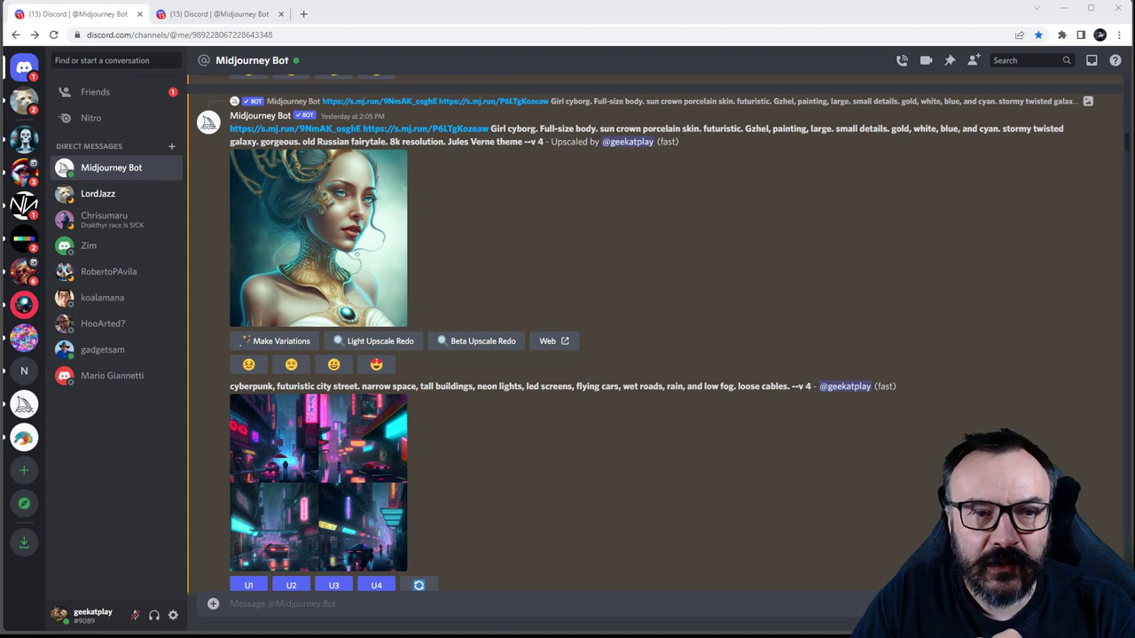
Leave Discord and bring up the Photoshop slide with the portrait, variations and '+ DESCRIPTION' caption.
key("alt+Tab")
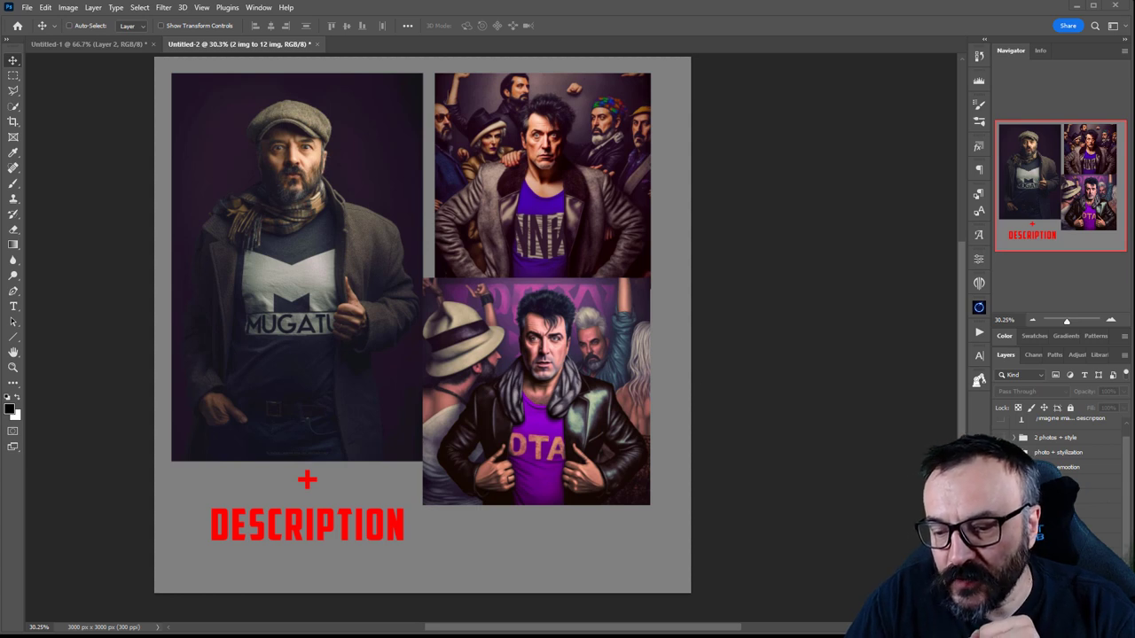
Hide the portrait-plus-description layer group so only the grey canvas remains.
key("alt+bracketleft")
Reveal the 'ph+im' slide showing the bear example with arrows to the merged result.
key("ctrl+comma")
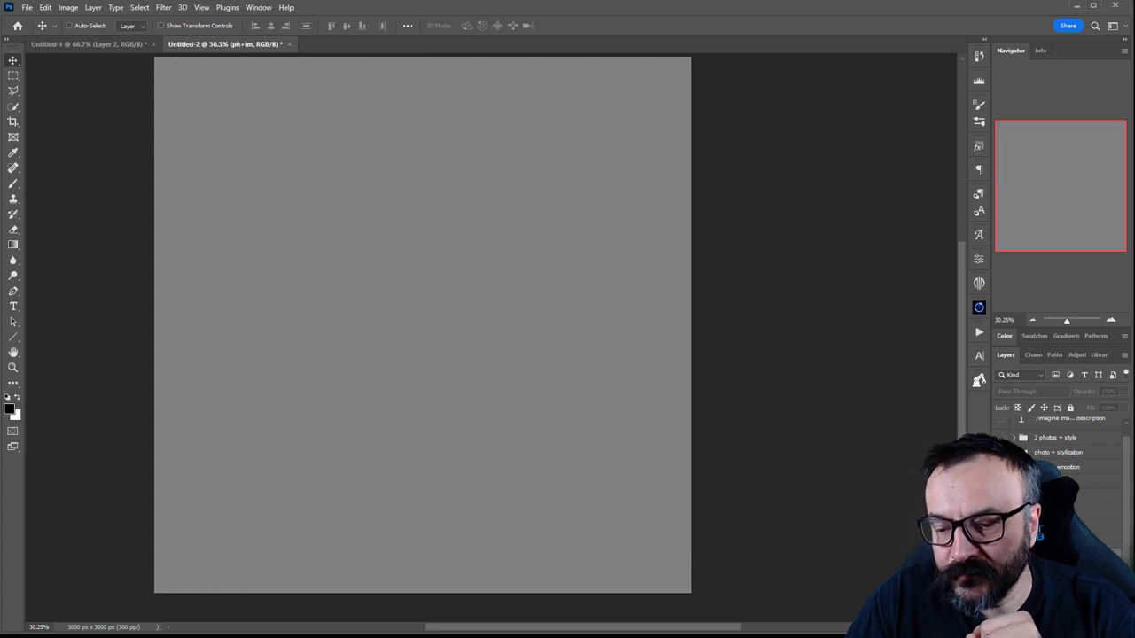
key("ctrl+comma")
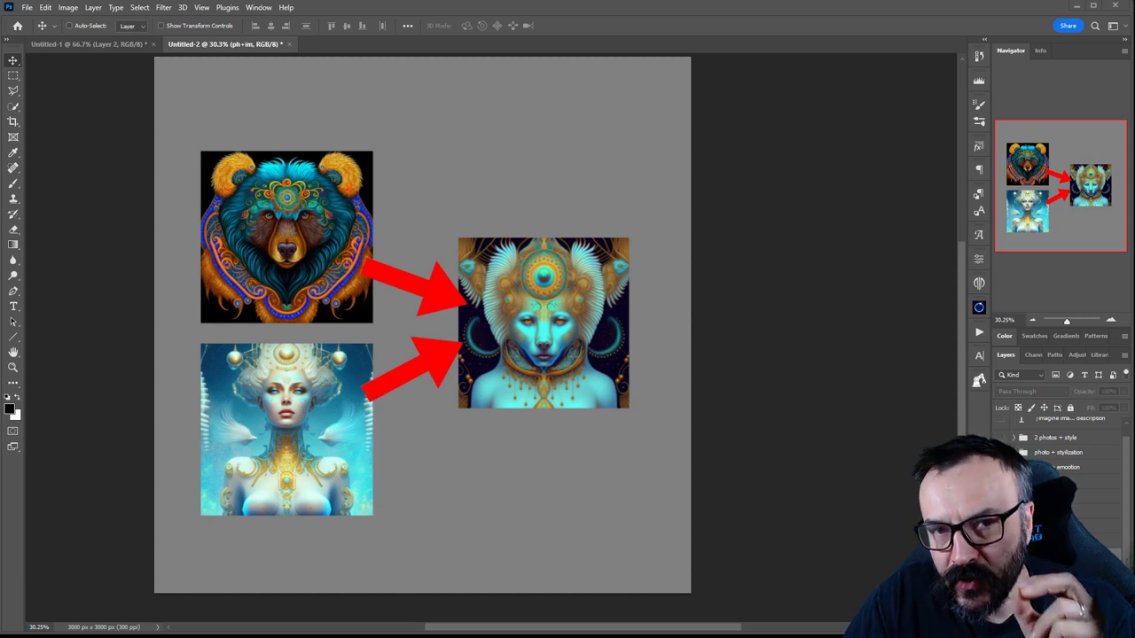
Swap in the 1920s woman set, show the '/IMAGINE IMAGE1 IMAGE2 DESCRIPTION' text, then hide both.
left_click(1001, 437)
left_click(1002, 466)
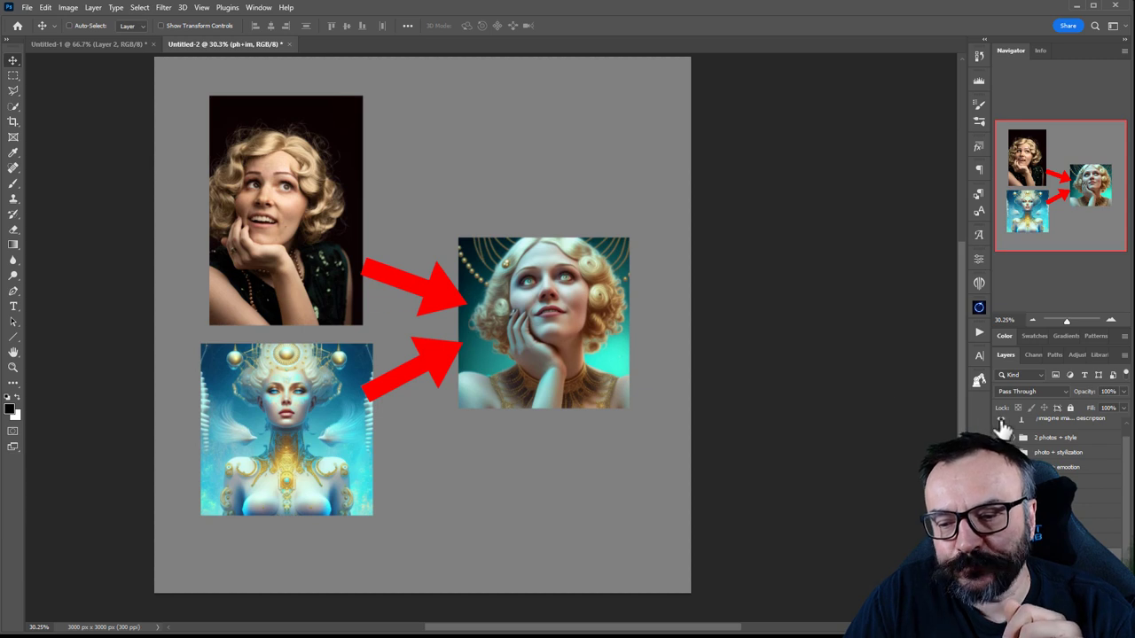
left_click(1001, 417)
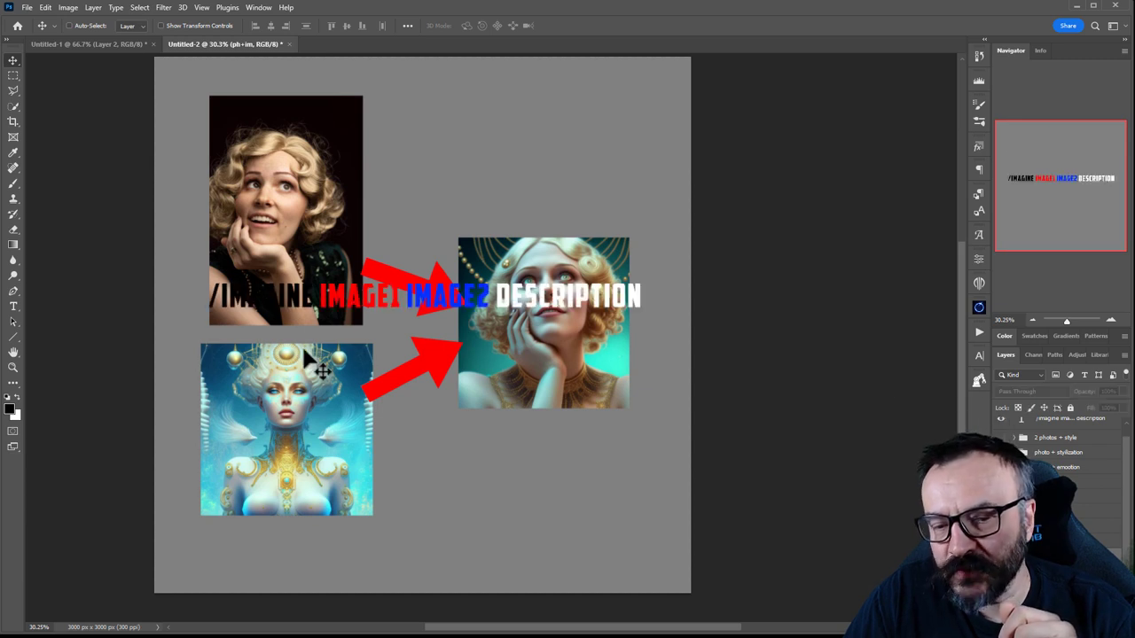
key("ctrl+comma")
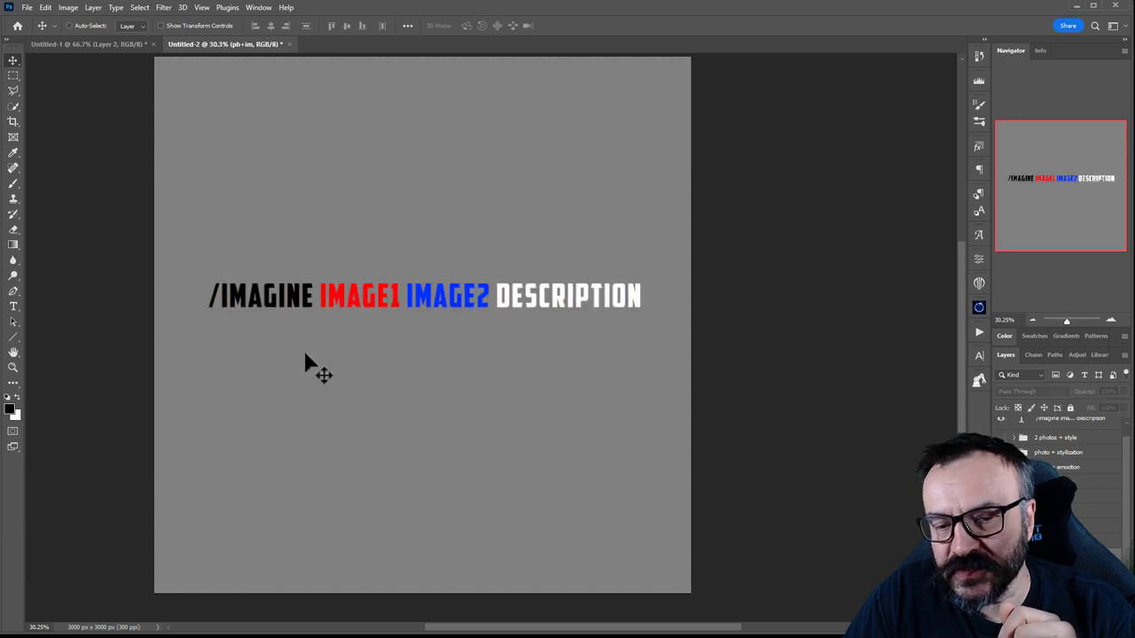
left_click(1002, 419)
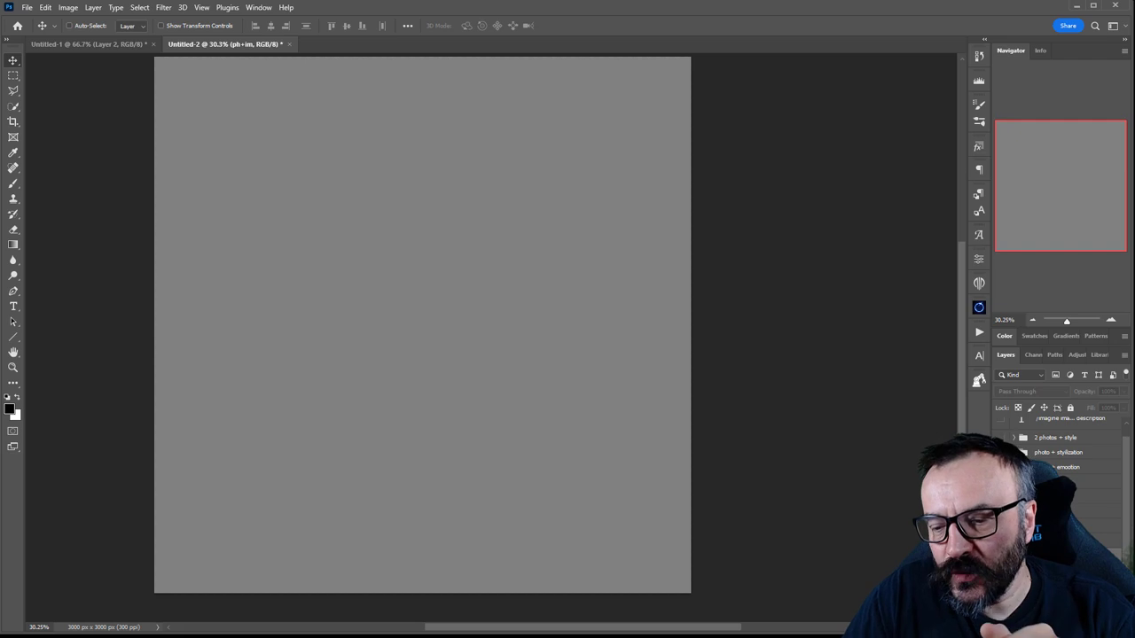
left_click(1002, 437)
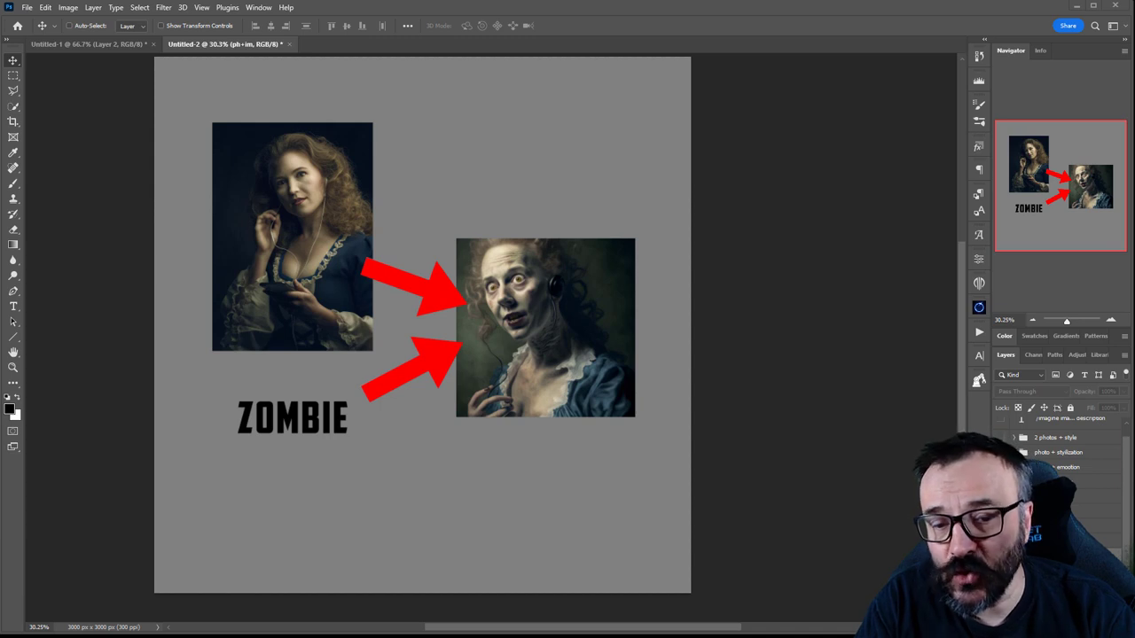
Check the Untitled-1 sketch, then on Untitled-2 show the stick-figure DESCRIPTION hill-and-tree example.
left_click(82, 44)
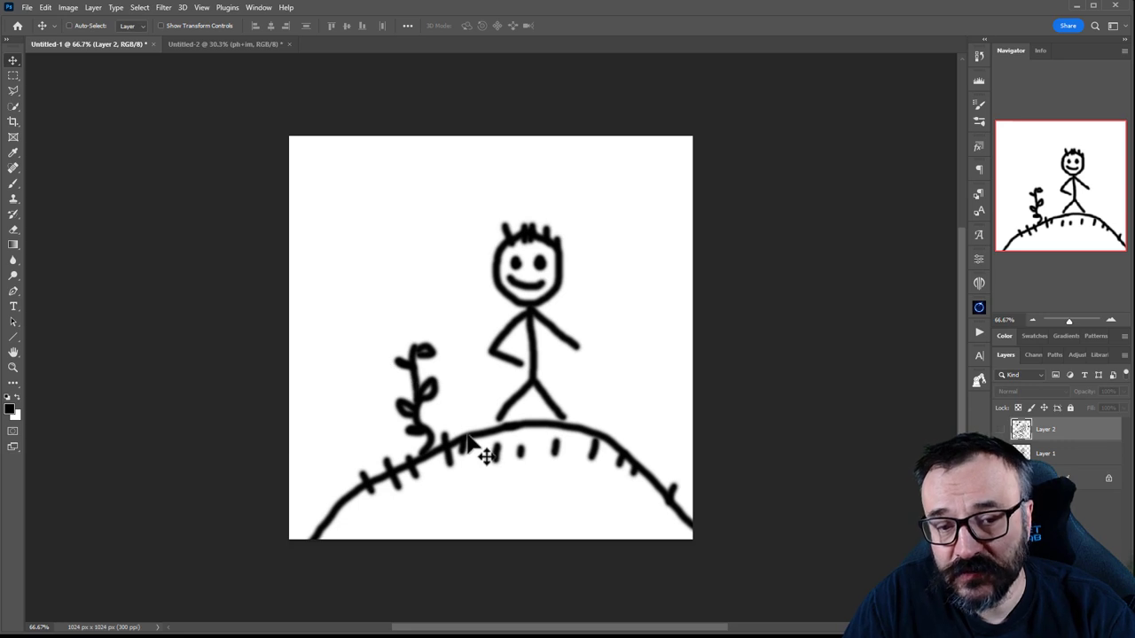
left_click(238, 44)
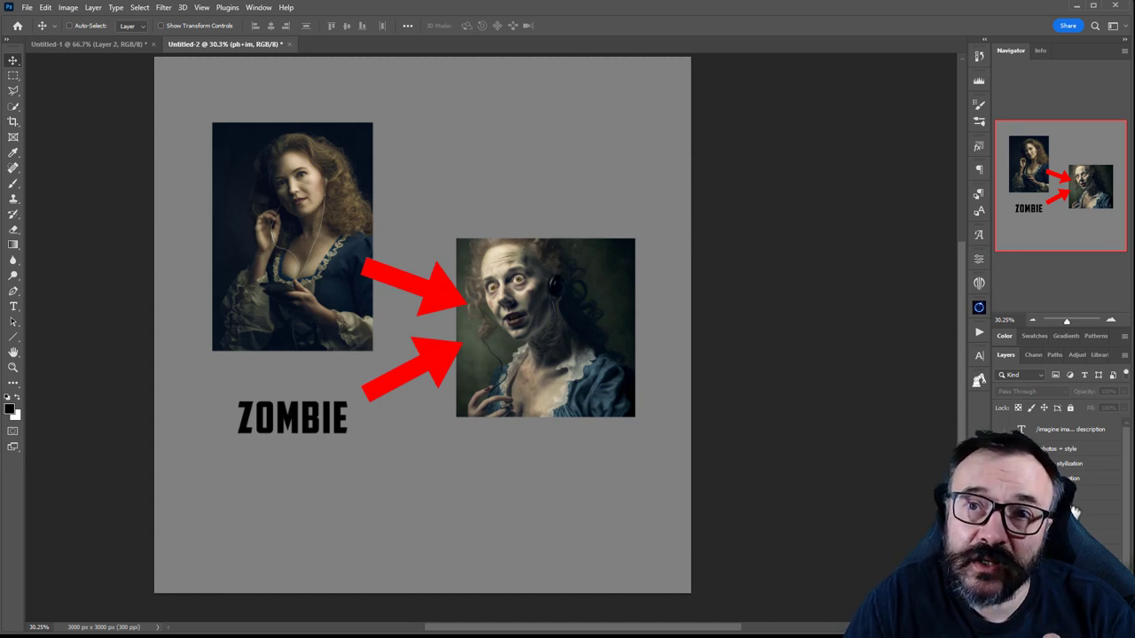
left_click(1005, 509)
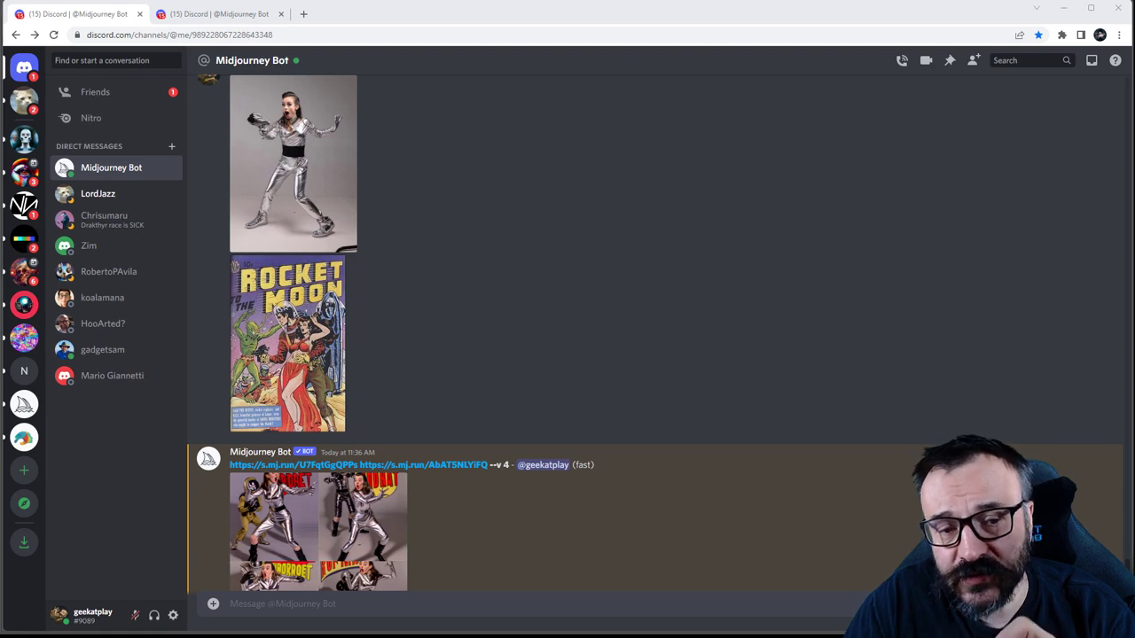
Browse the Midjourney Bot chat across both Discord tabs and open the + upload menu.
left_click(219, 20)
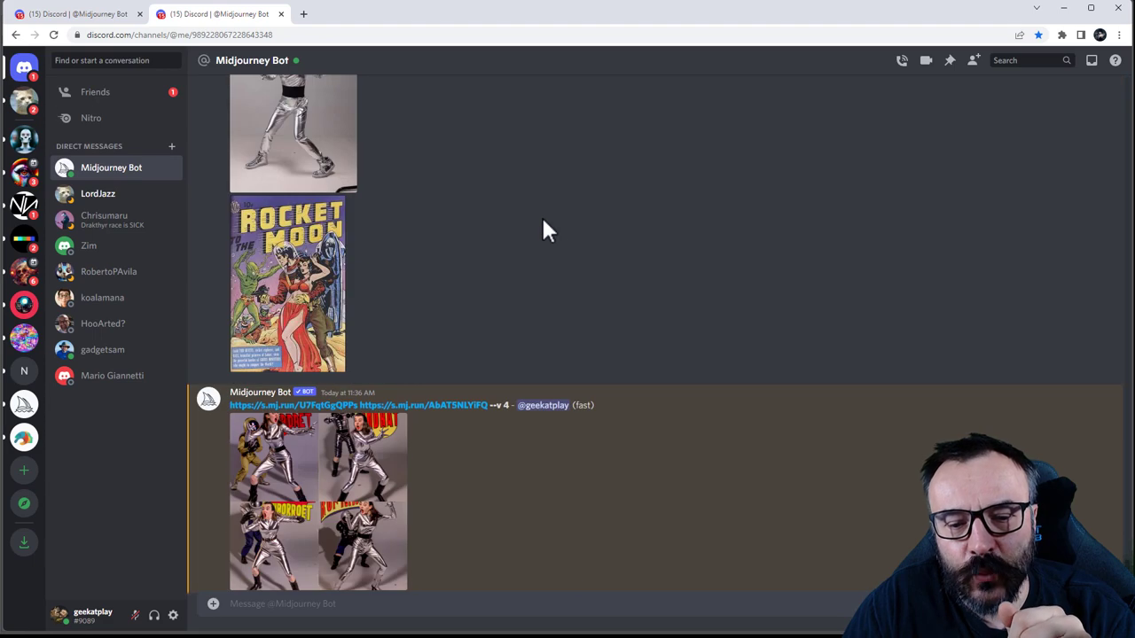
scroll(545, 231, "up", 15)
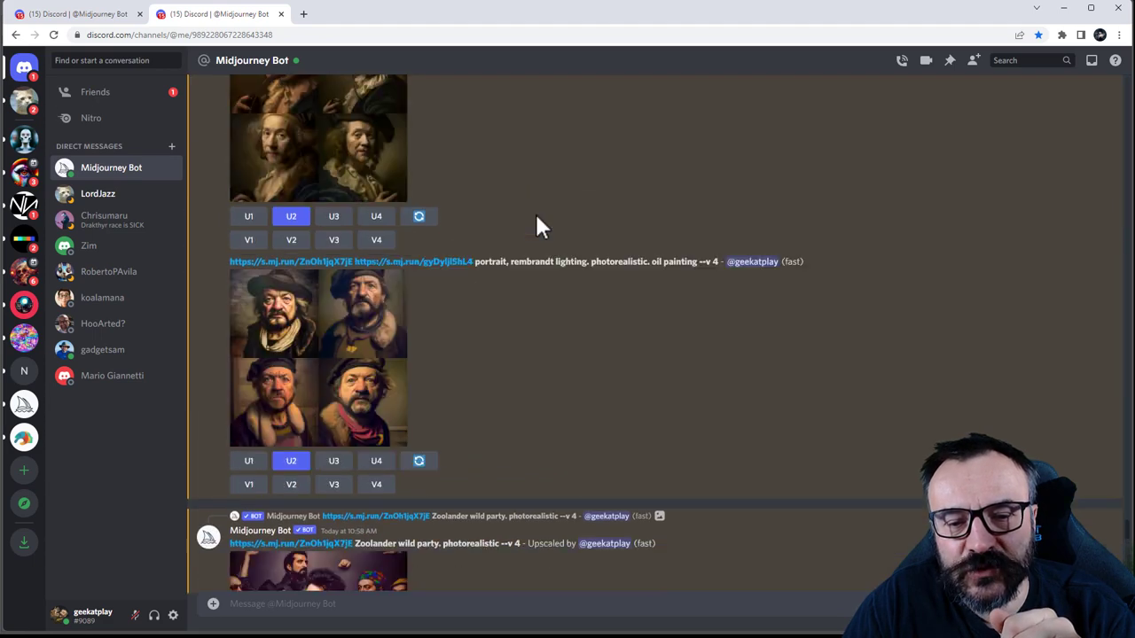
scroll(536, 226, "down", 15)
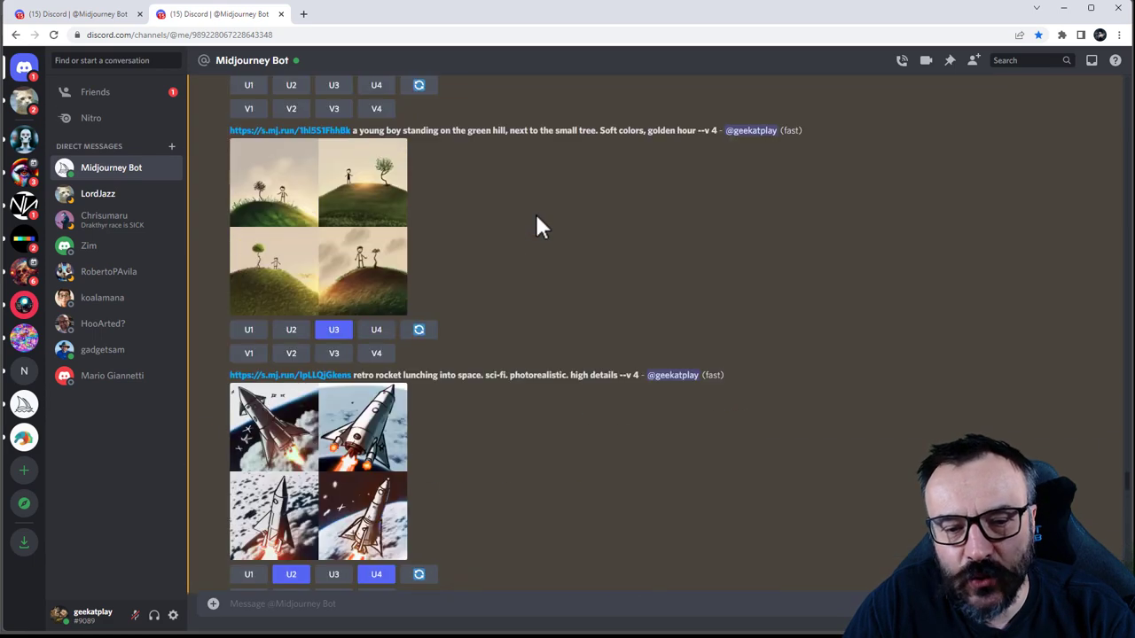
scroll(537, 226, "up", 15)
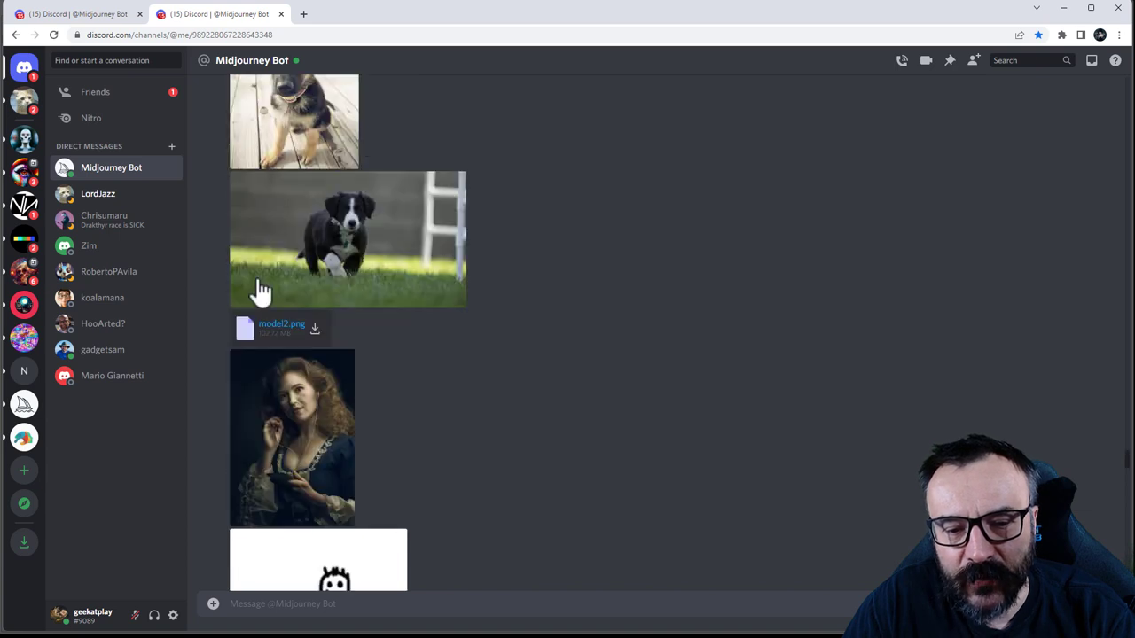
scroll(496, 310, "up", 8)
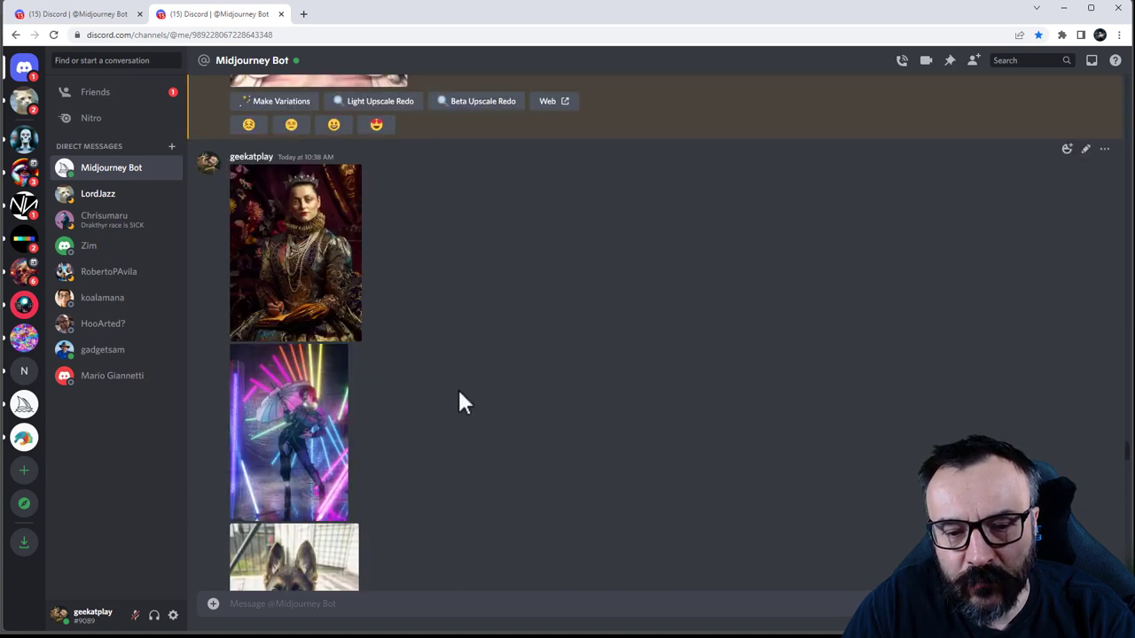
scroll(470, 397, "down", 2)
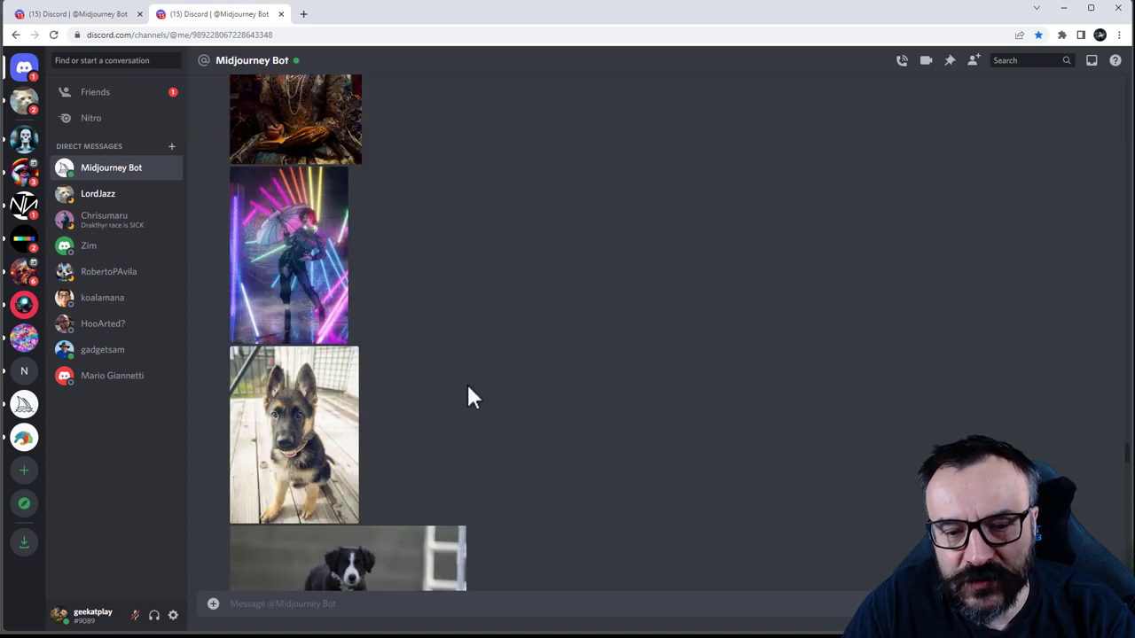
left_click(76, 16)
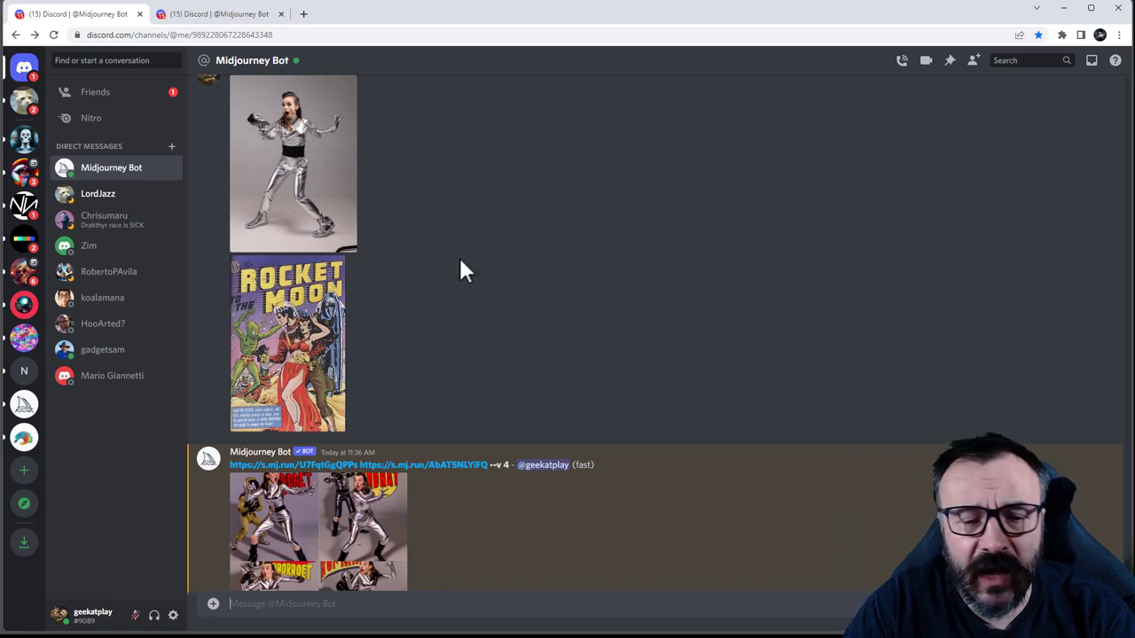
left_click(219, 15)
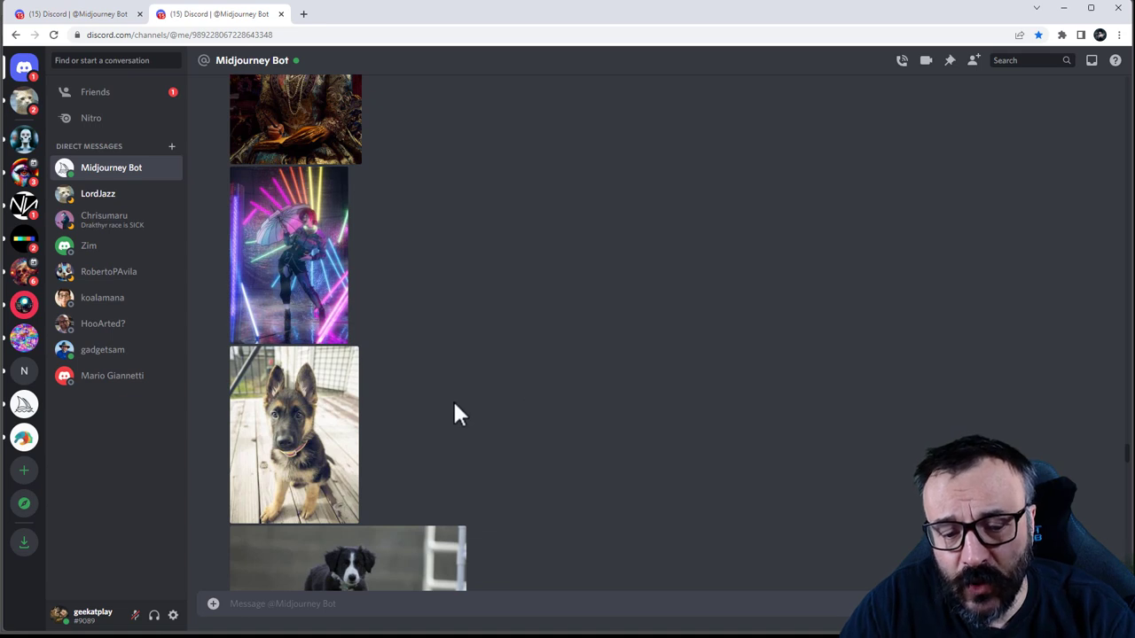
left_click(213, 604)
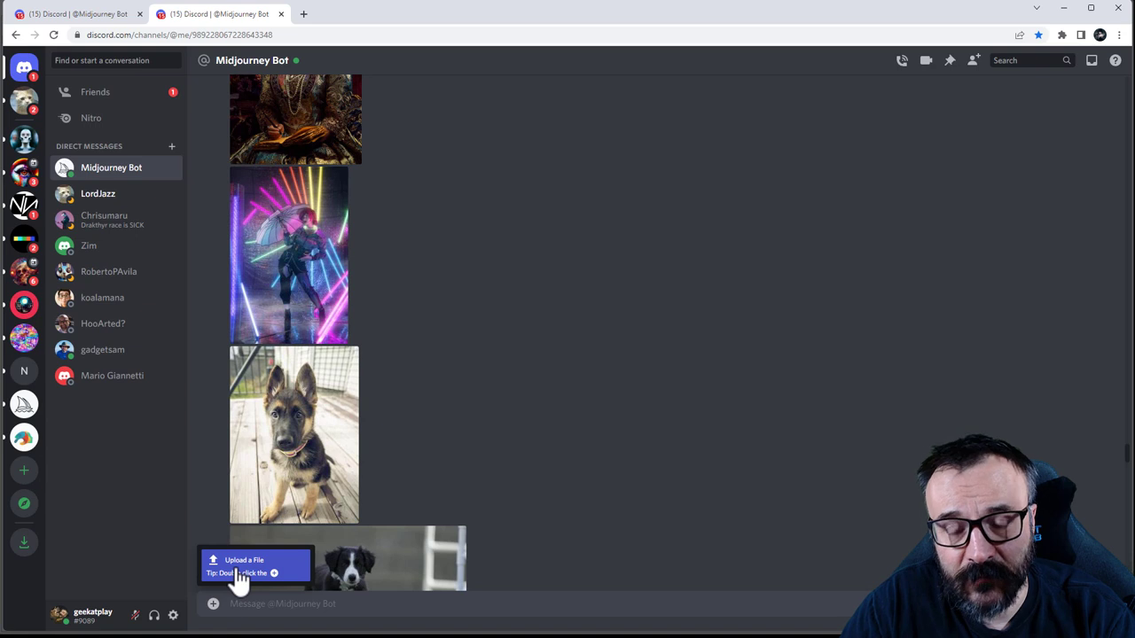
Attach the neon umbrella, c5, cyberpunk city, cyborg and i2.jpg reference images.
left_click(238, 572)
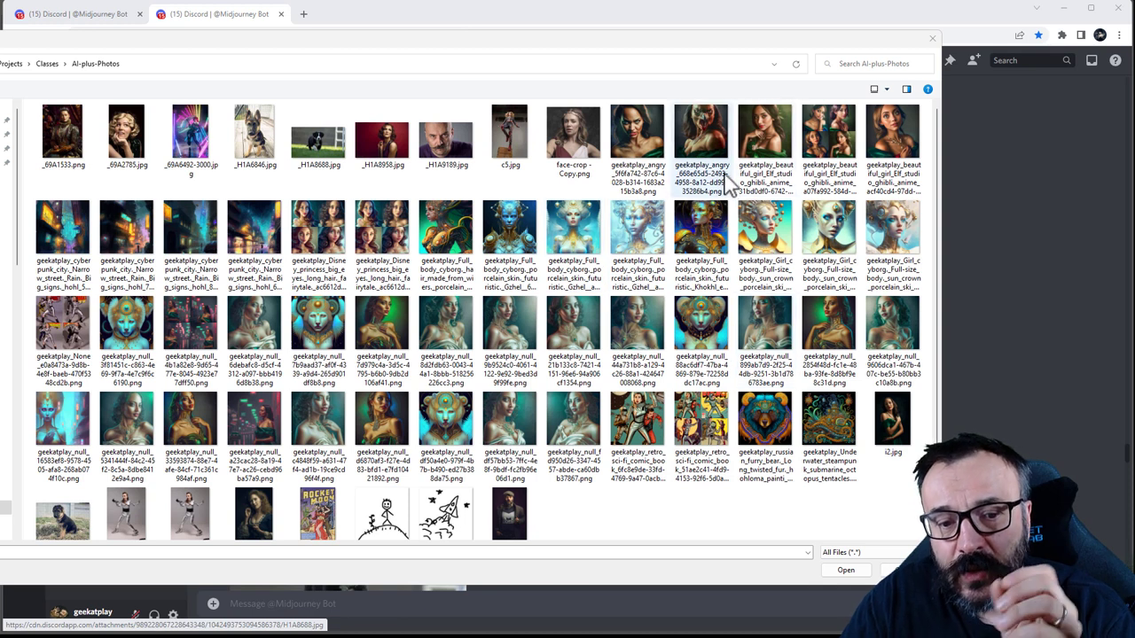
left_click(516, 142)
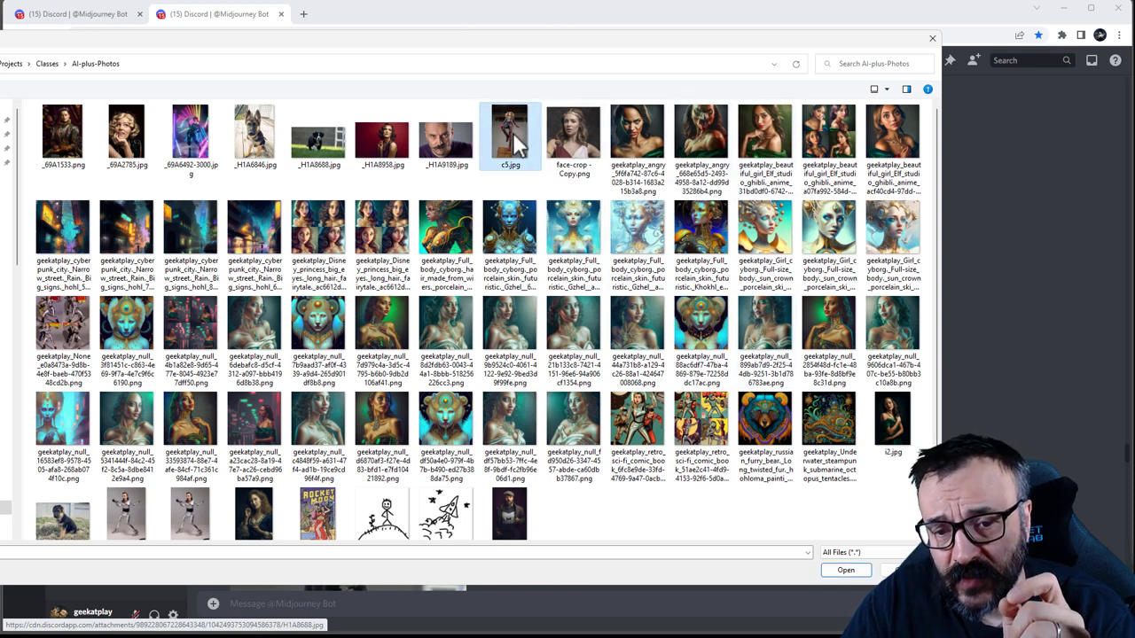
left_click(189, 151, "ctrl")
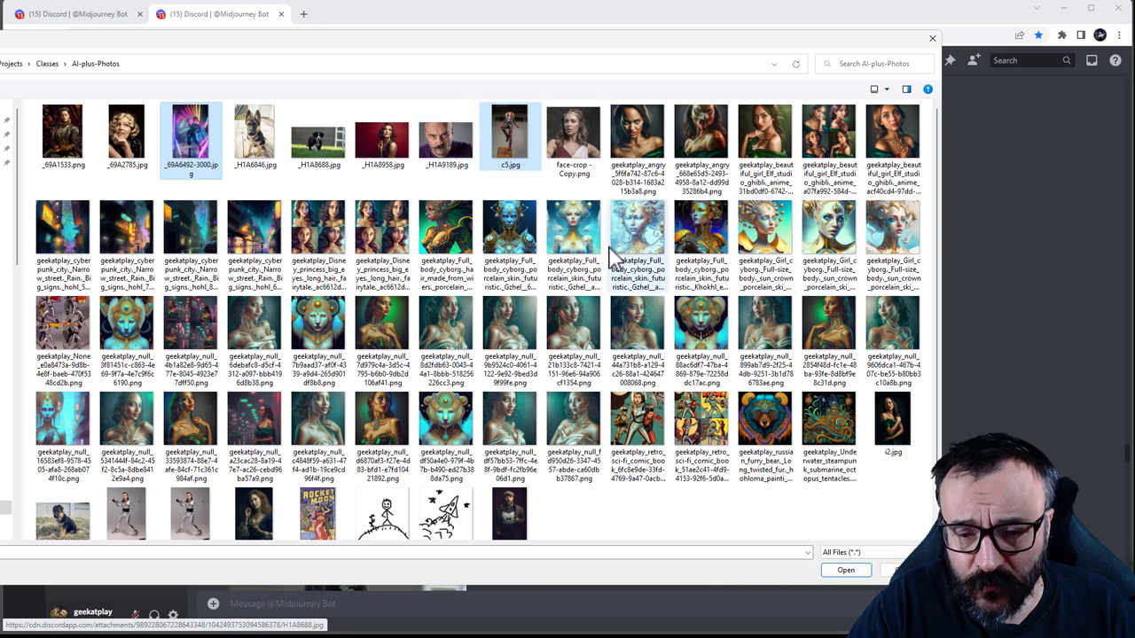
left_click(637, 232, "ctrl")
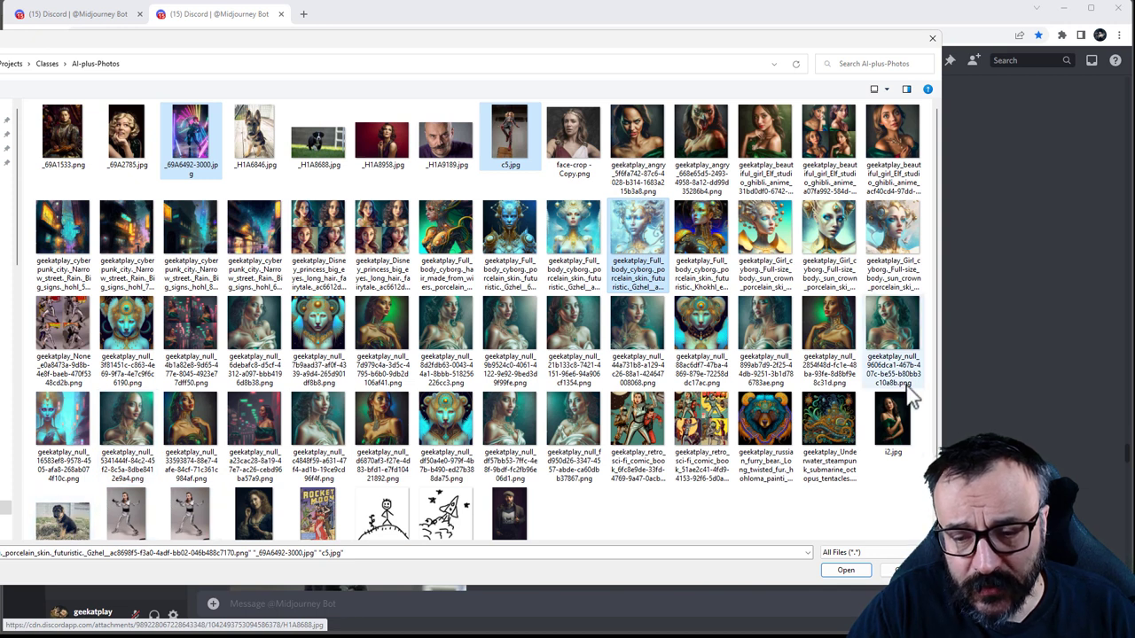
left_click(892, 421, "ctrl")
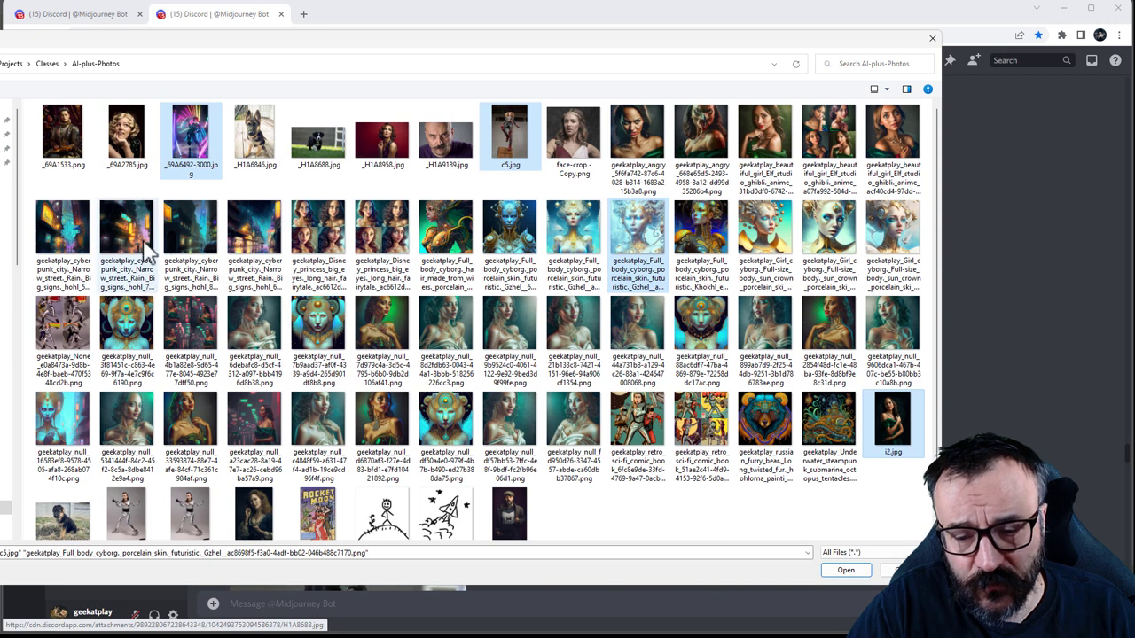
left_click(620, 552)
left_click(845, 570)
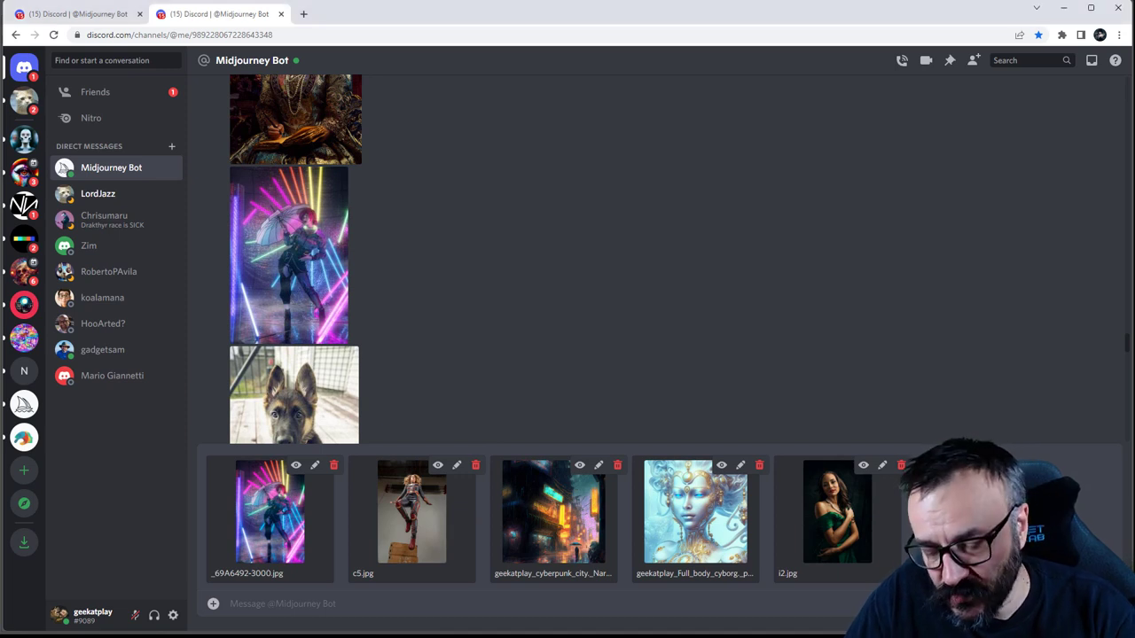
Send the five attached reference images to the Midjourney Bot chat.
key("shift+Return")
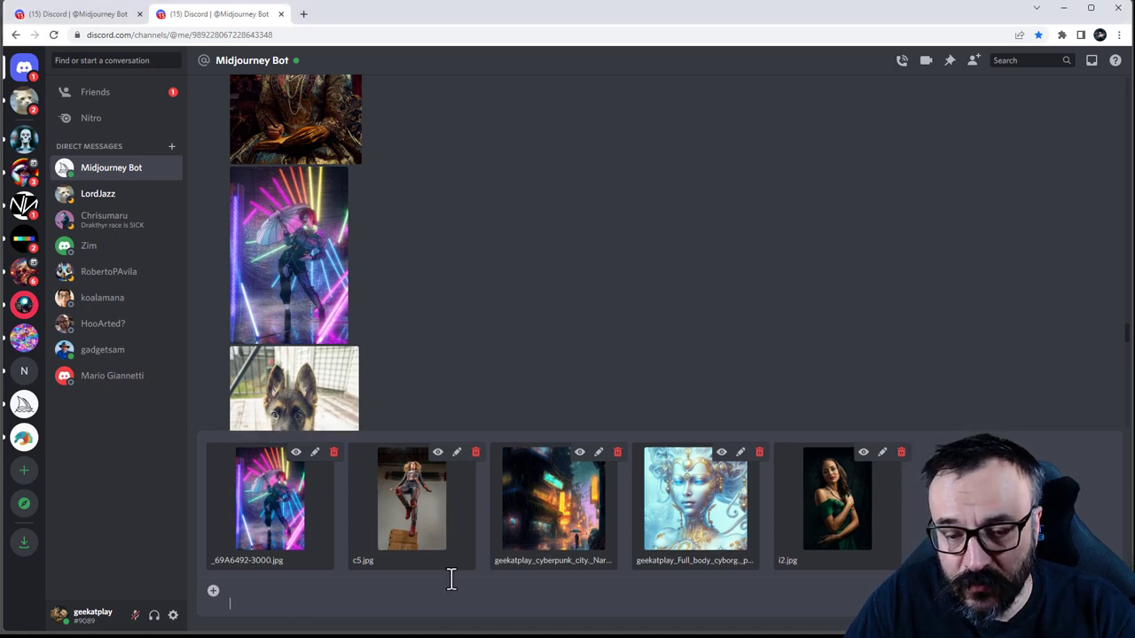
key("Return")
scroll(559, 452, "down", 15)
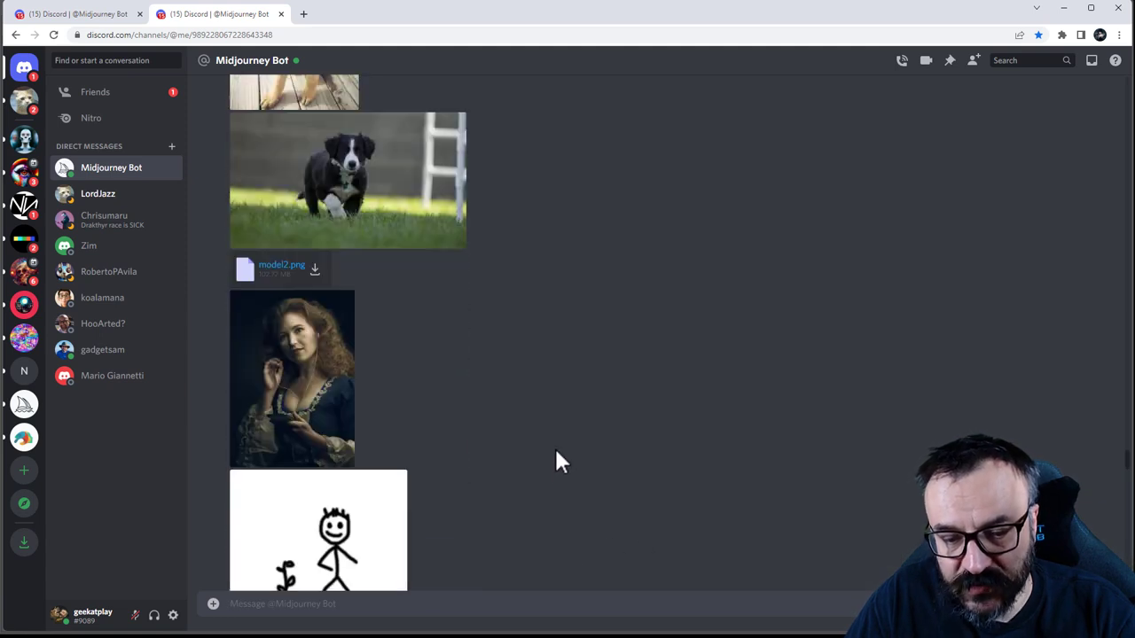
scroll(567, 458, "down", 5)
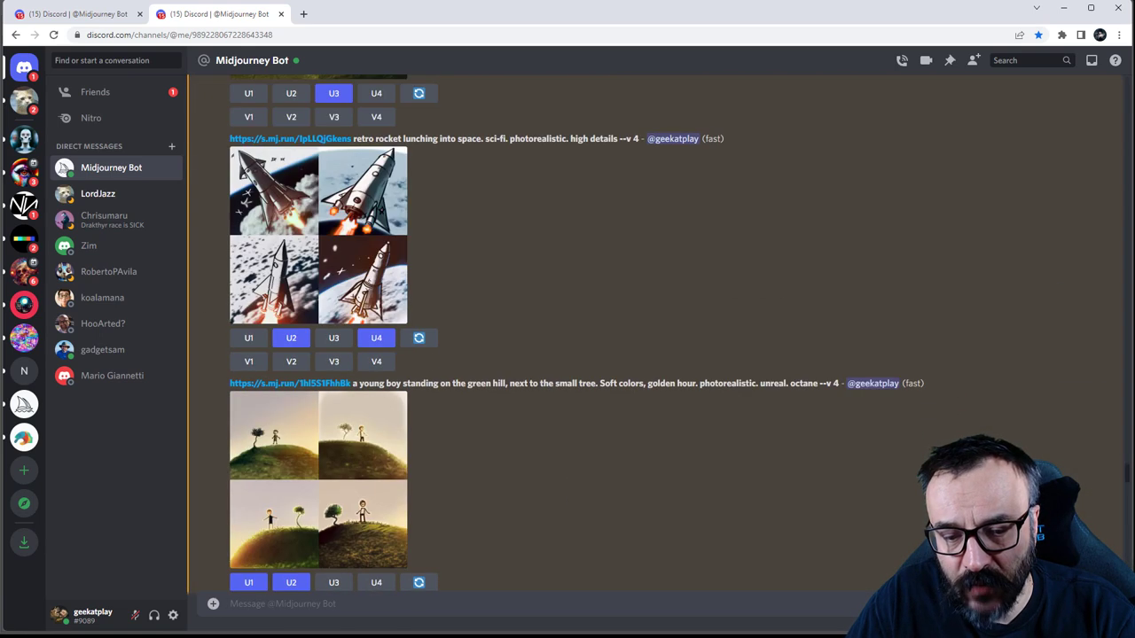
Copy the image address of the uploaded neon umbrella picture from its enlarged view.
scroll(1122, 487, "up", 10)
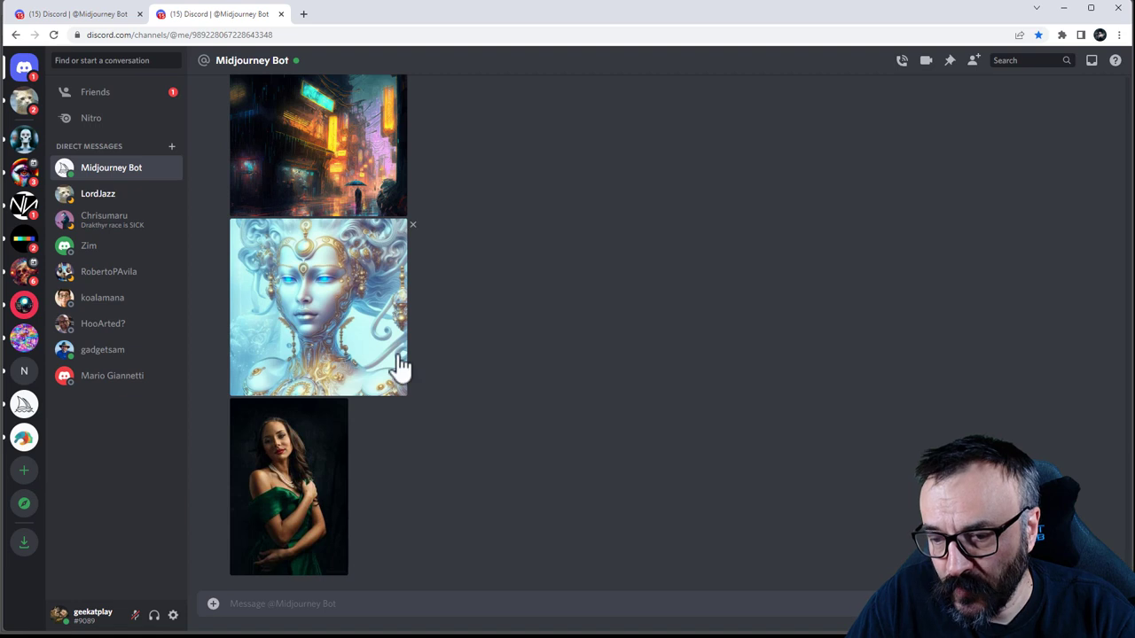
scroll(404, 261, "up", 6)
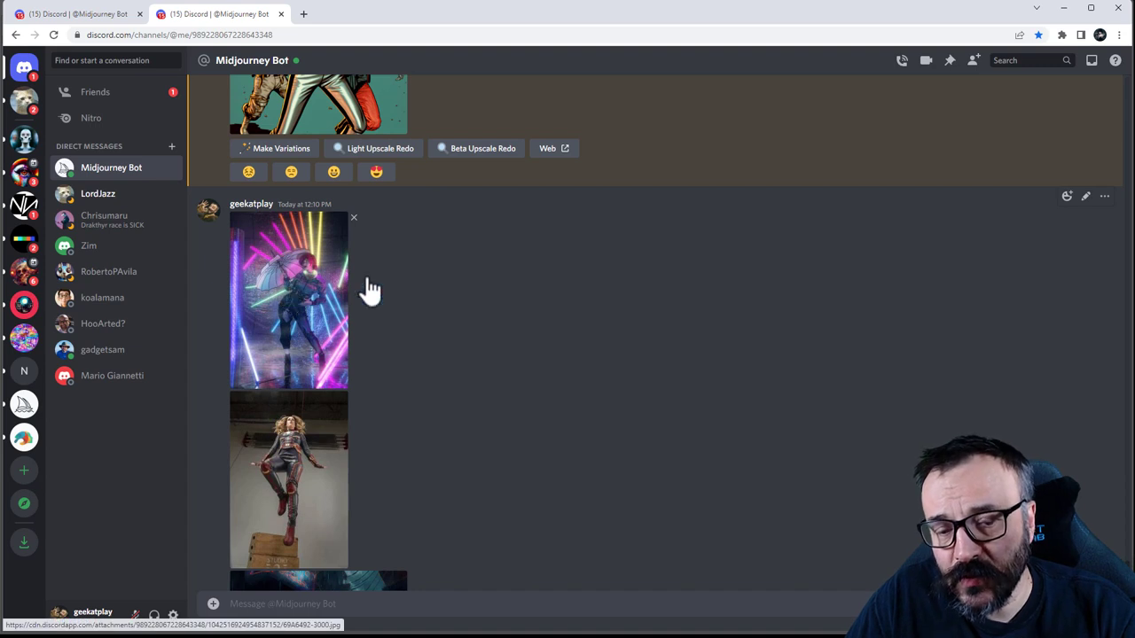
scroll(461, 314, "down", 2)
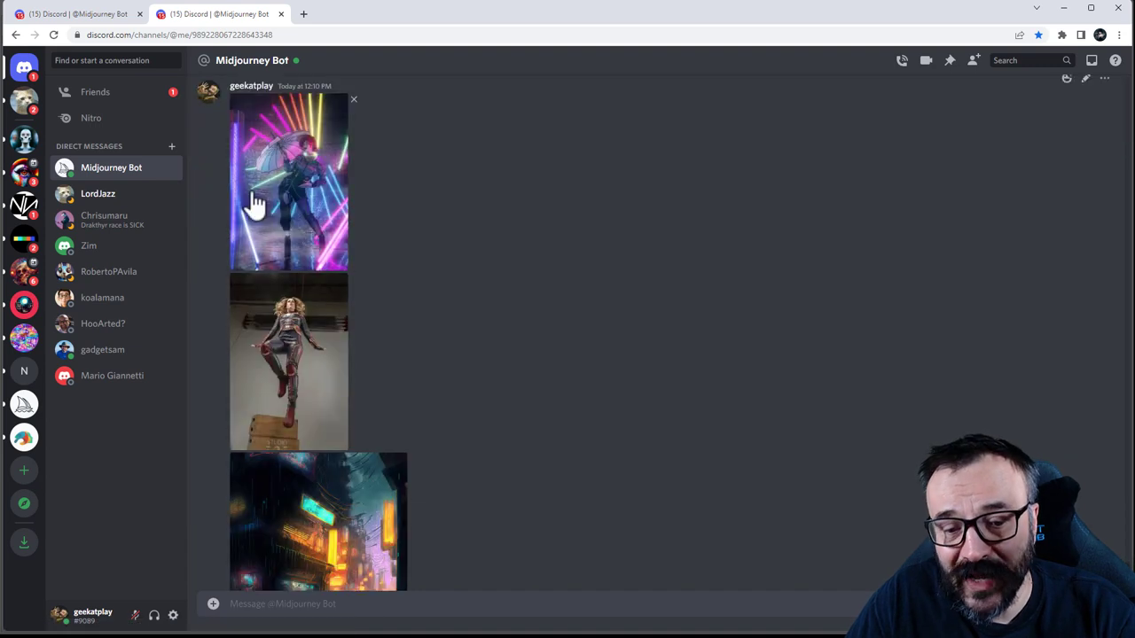
left_click(300, 188)
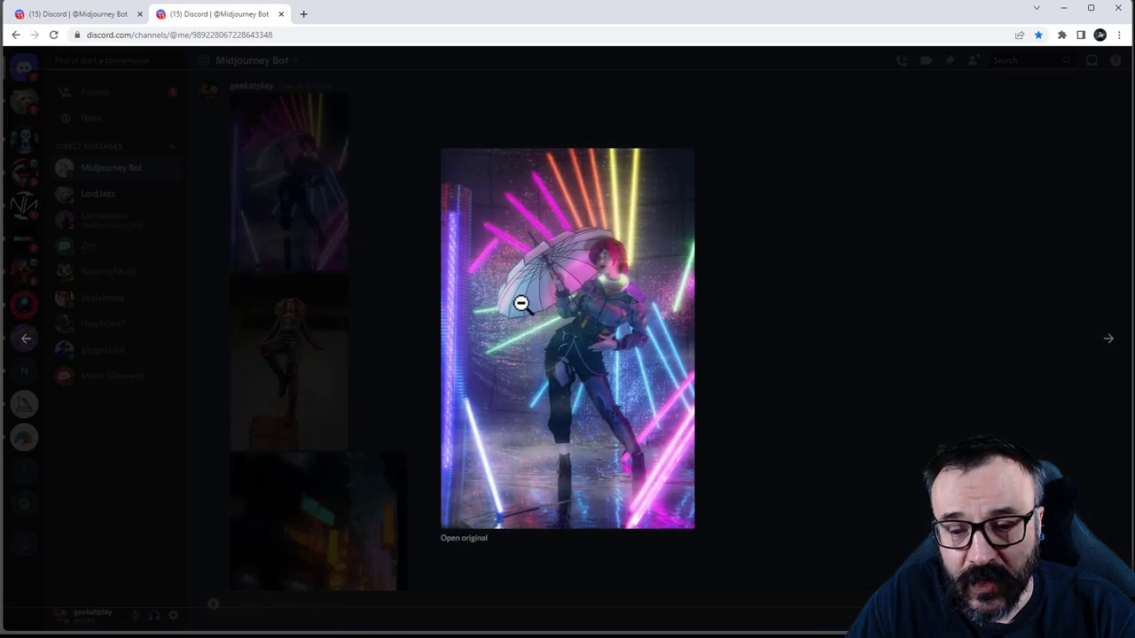
right_click(541, 251)
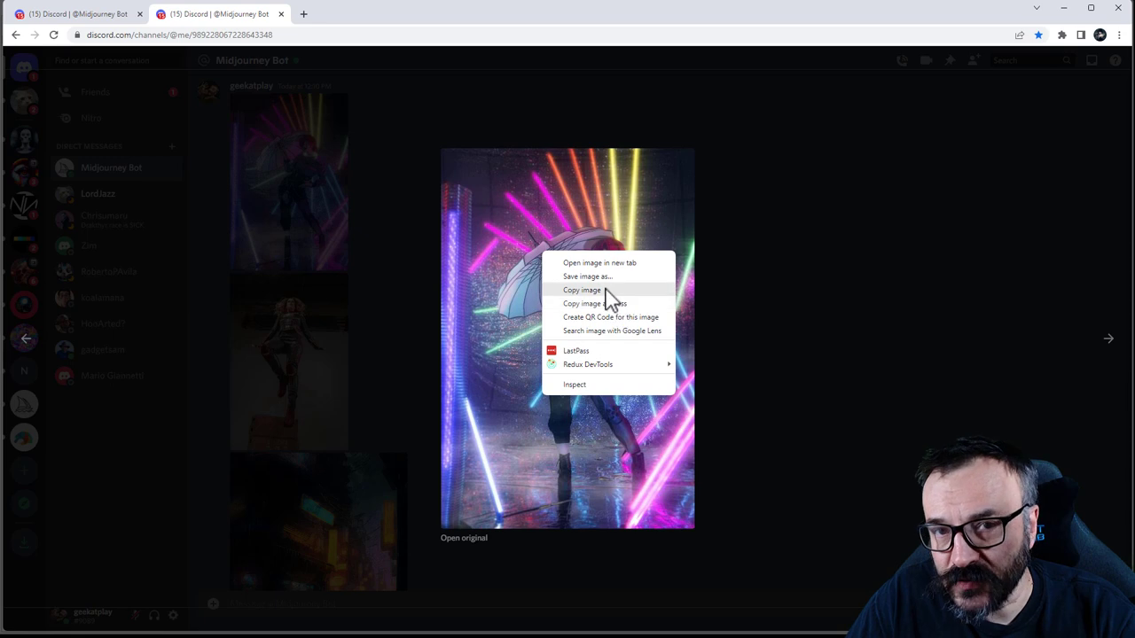
left_click(952, 241)
right_click(293, 193)
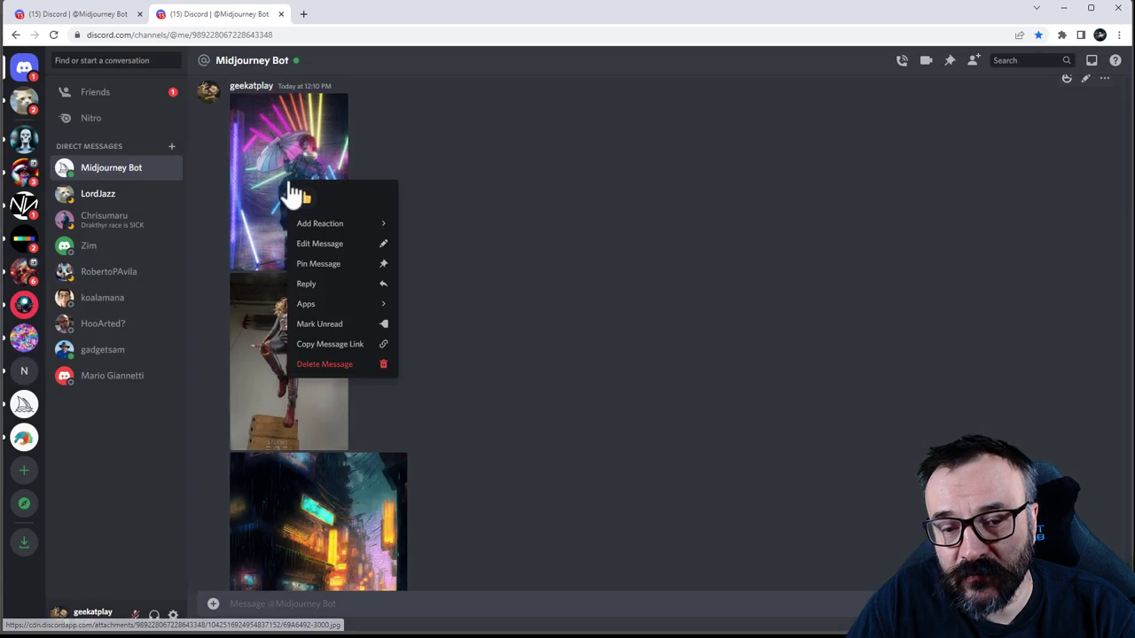
left_click(572, 238)
left_click(304, 216)
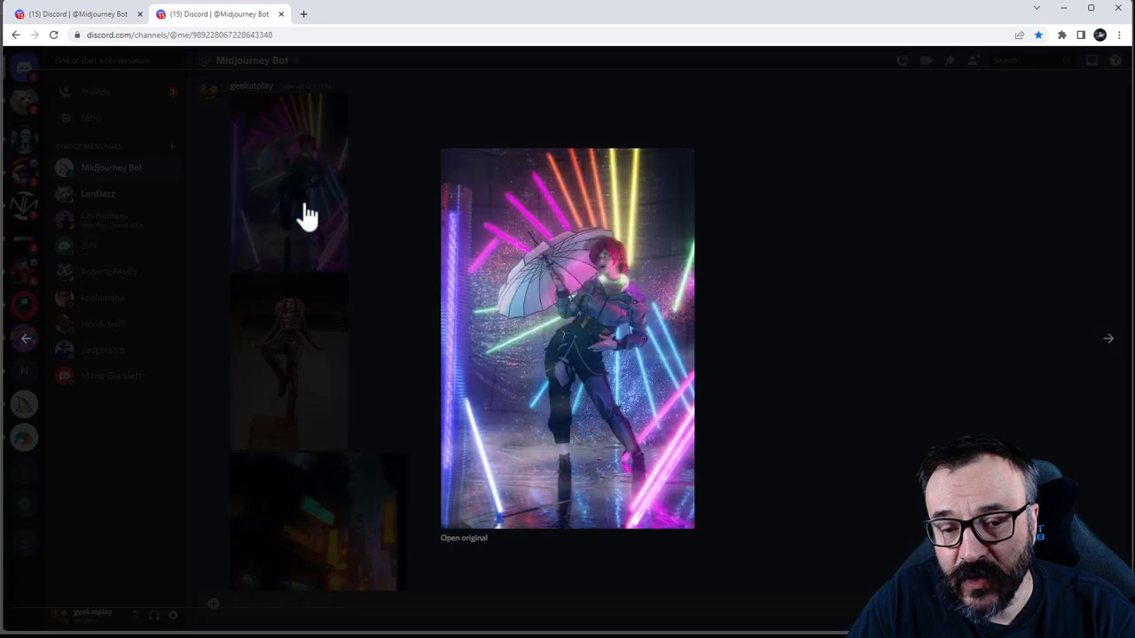
right_click(583, 327)
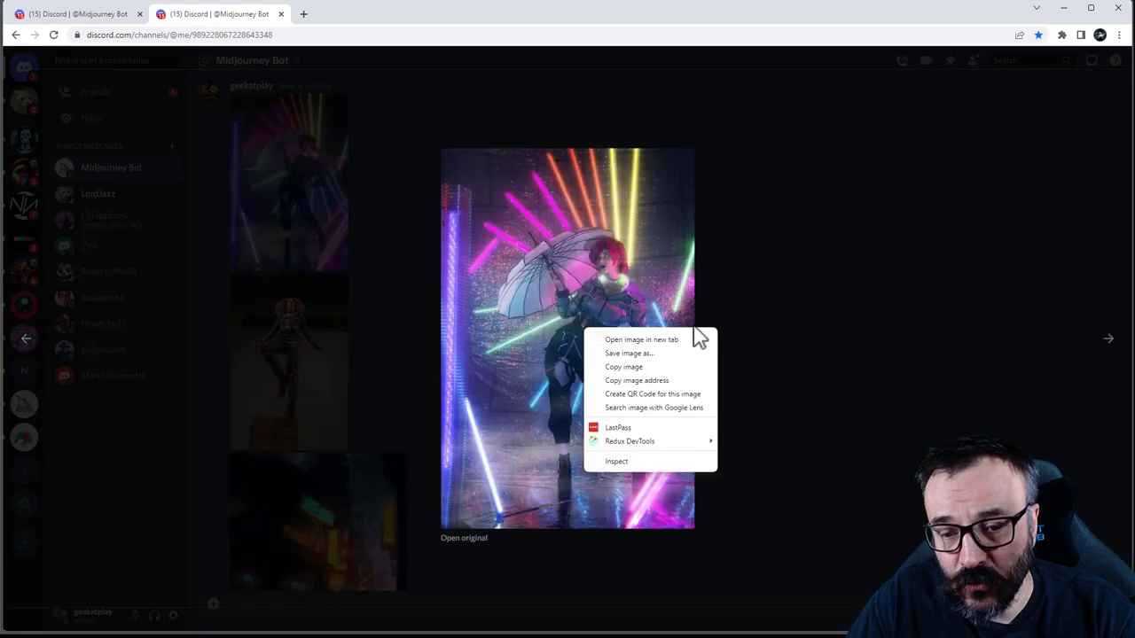
left_click(676, 382)
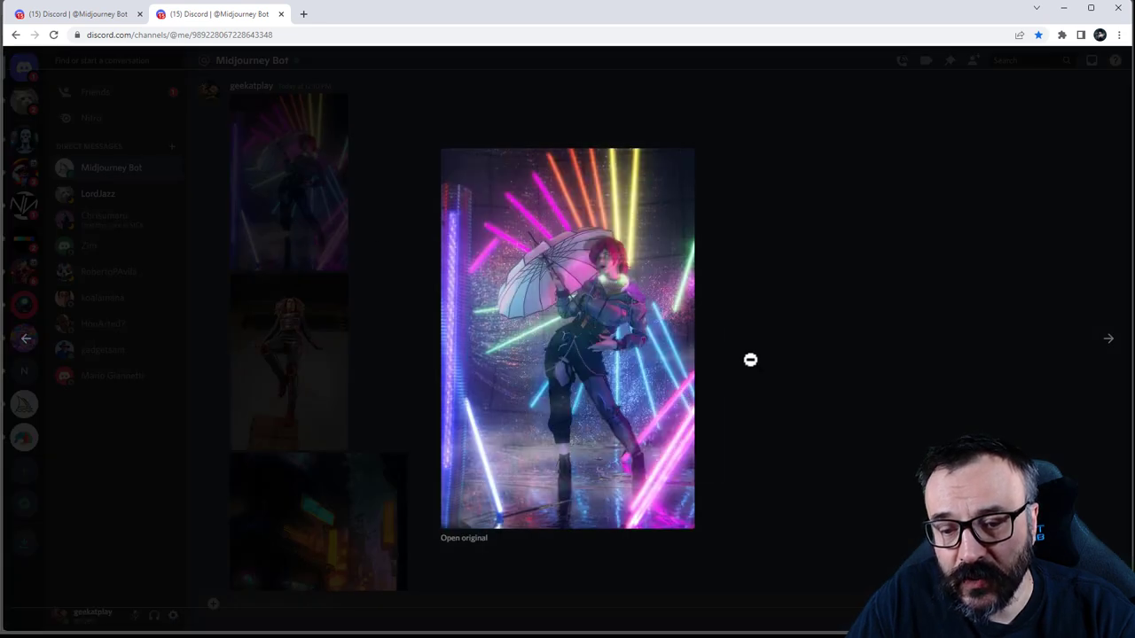
left_click(412, 89)
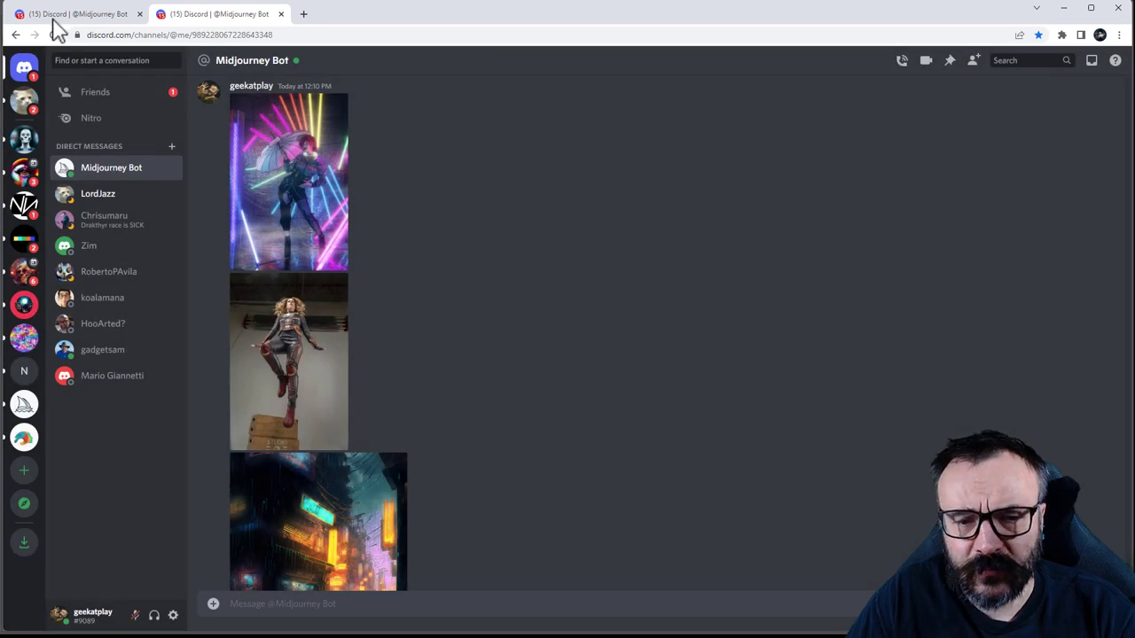
Start an /imagine prompt with the neon umbrella image address pasted in.
left_click(53, 18)
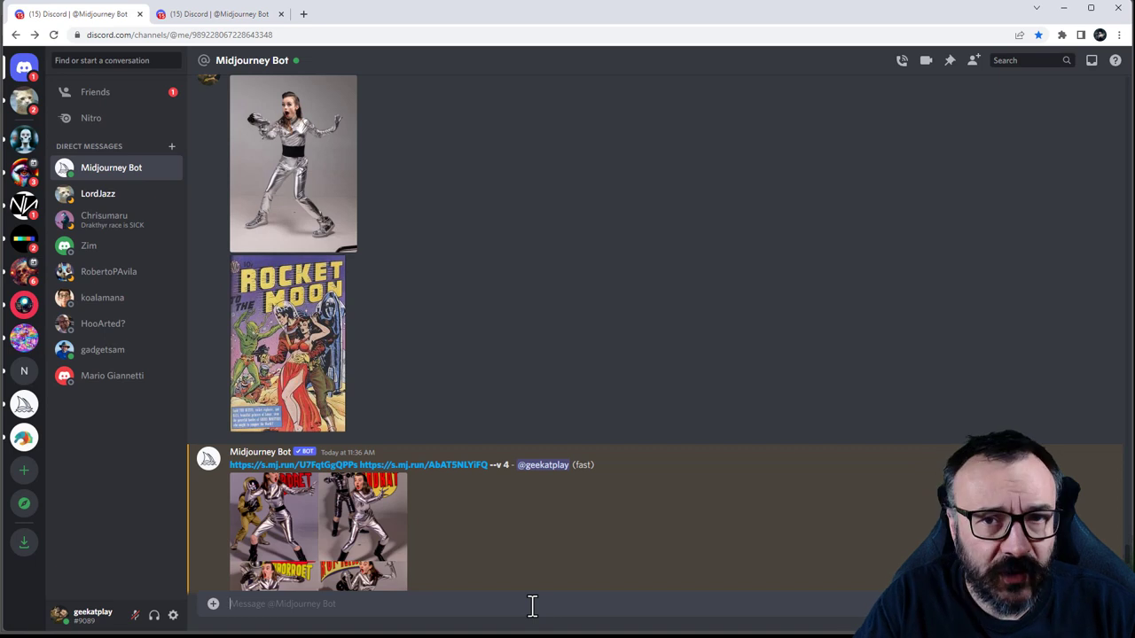
type("/")
key("Tab")
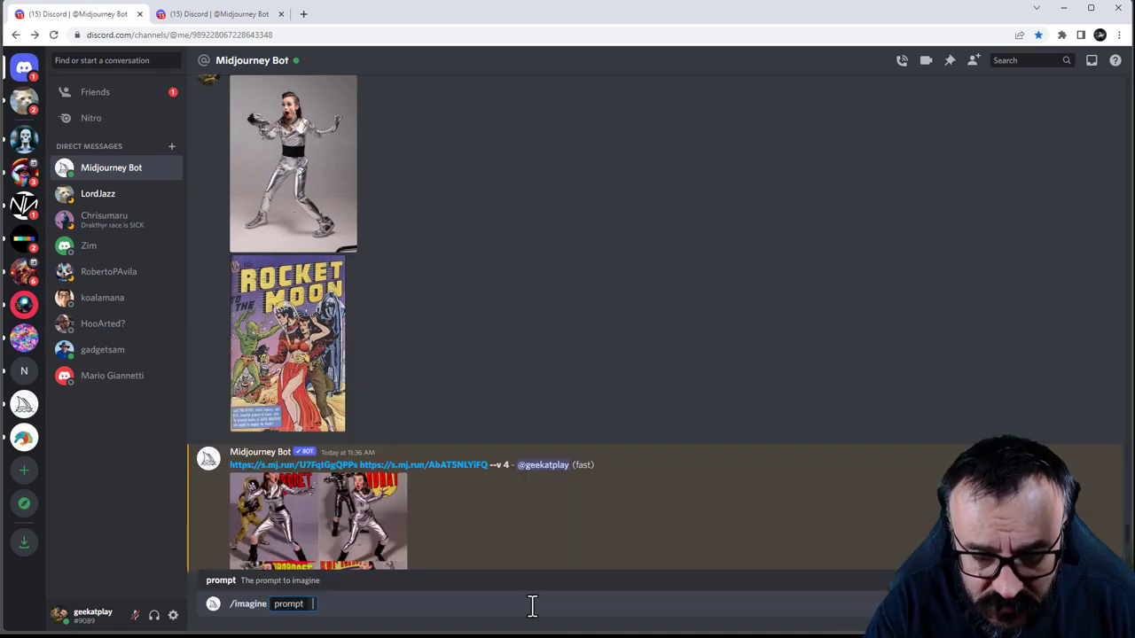
key("ctrl+v")
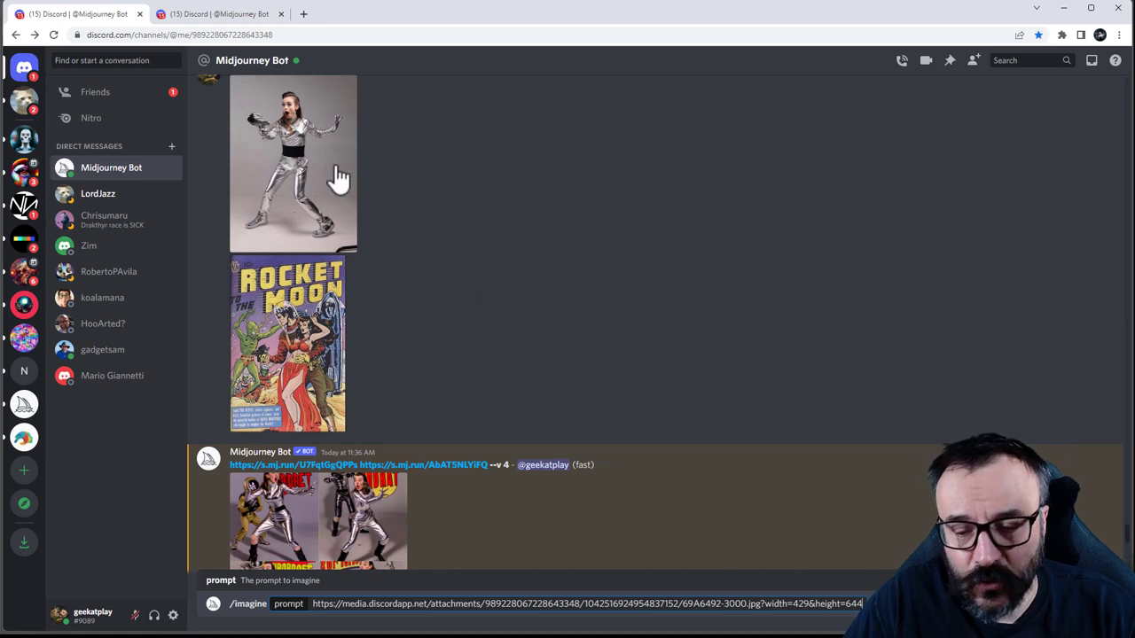
Copy the image address of the uploaded full-body cyborg picture.
left_click(226, 18)
scroll(532, 381, "down", 3)
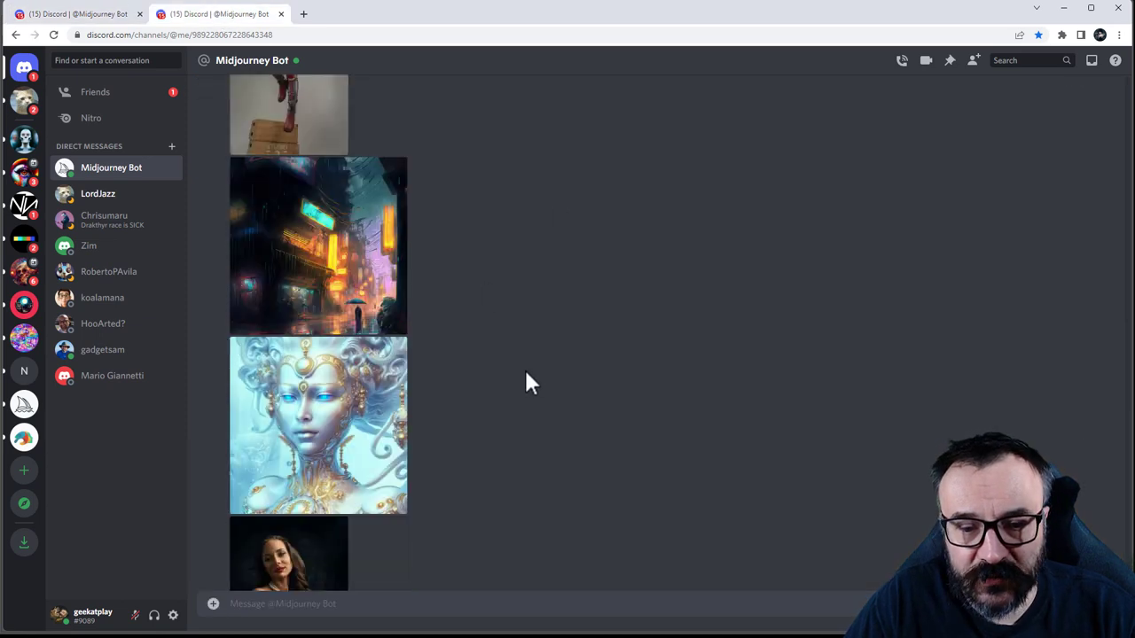
scroll(526, 382, "down", 2)
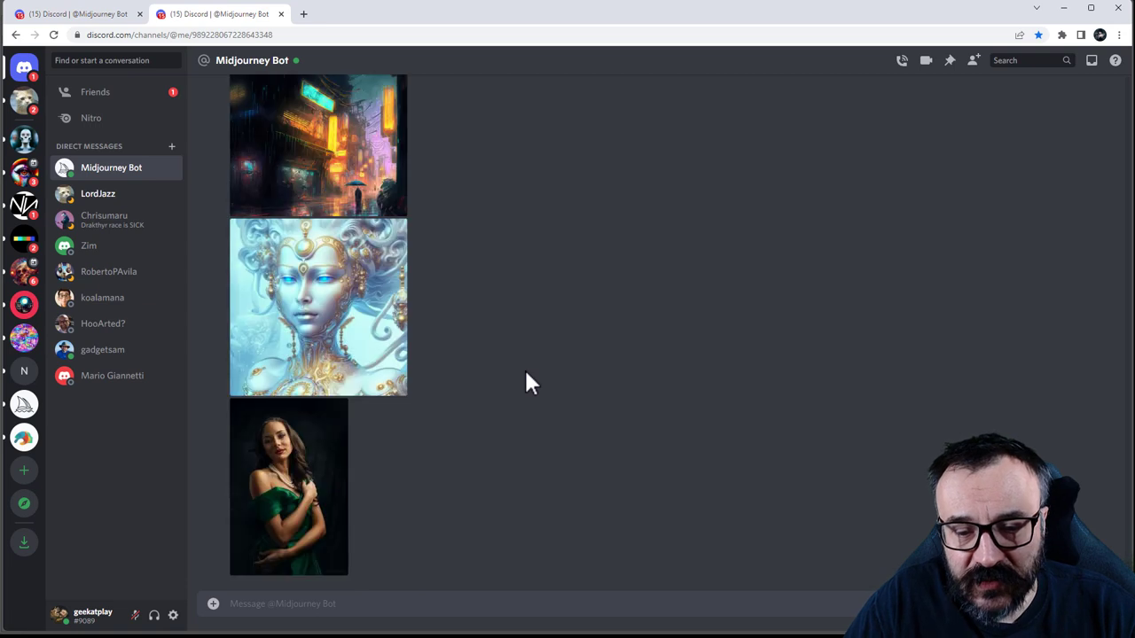
right_click(324, 288)
left_click(283, 280)
right_click(577, 274)
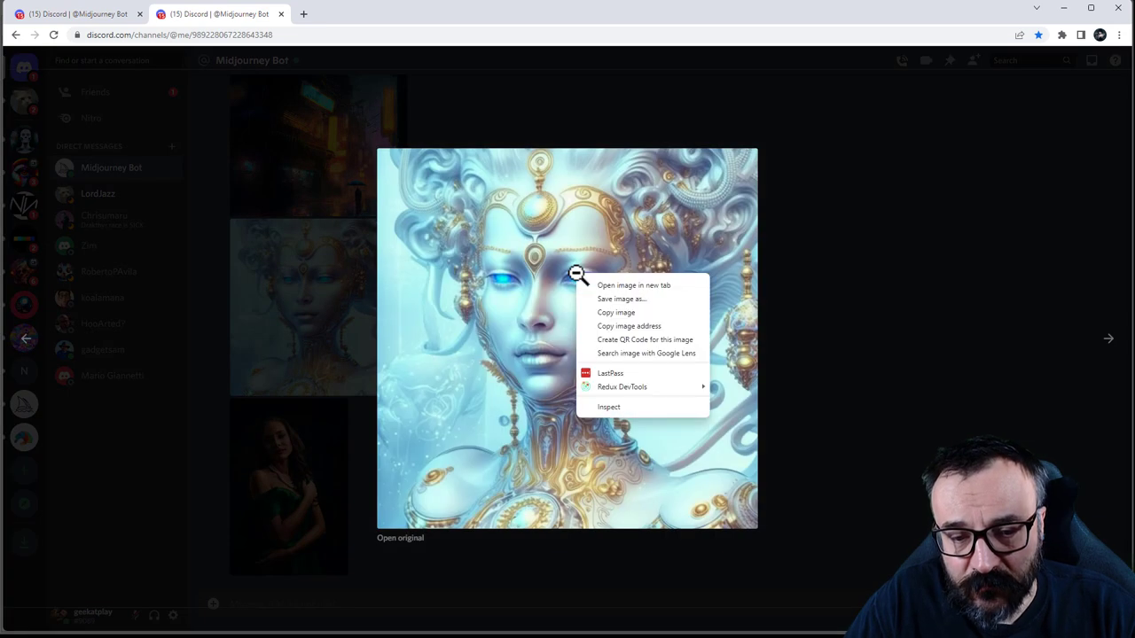
left_click(651, 330)
Paste the cyborg address after the neon one and submit the two-image prompt.
left_click(80, 20)
key("ctrl+v")
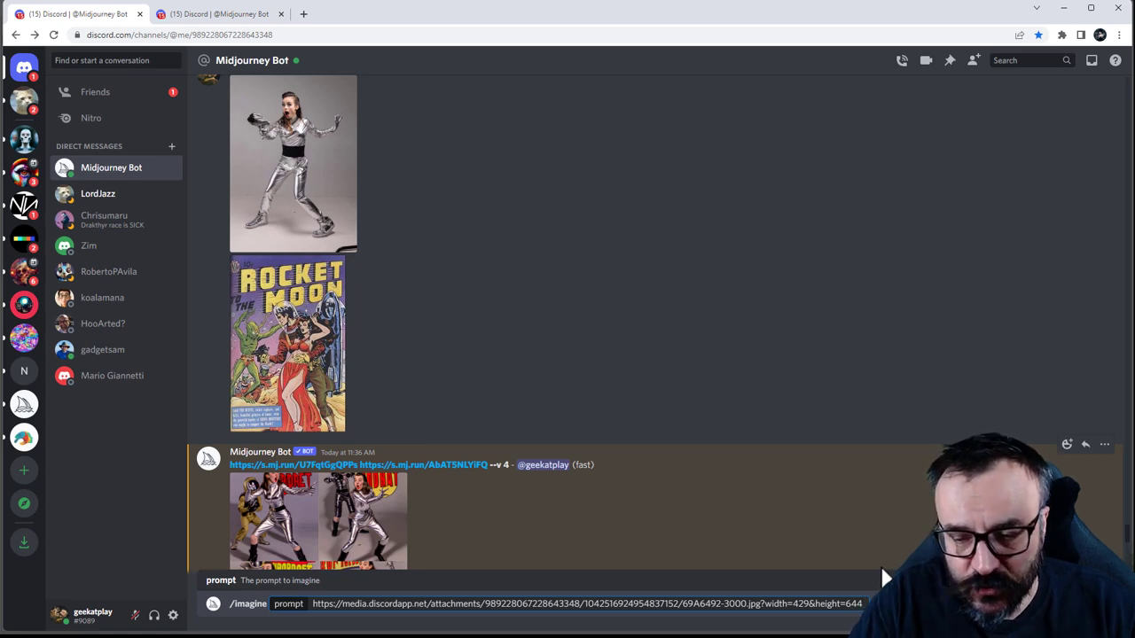
key("ctrl+v")
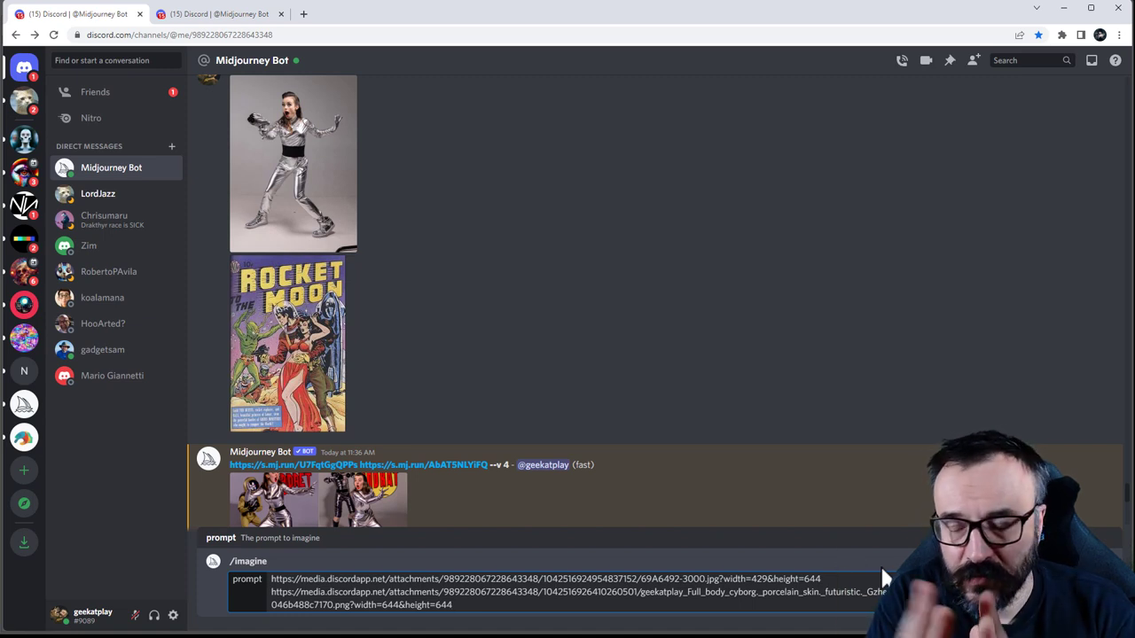
key("Return")
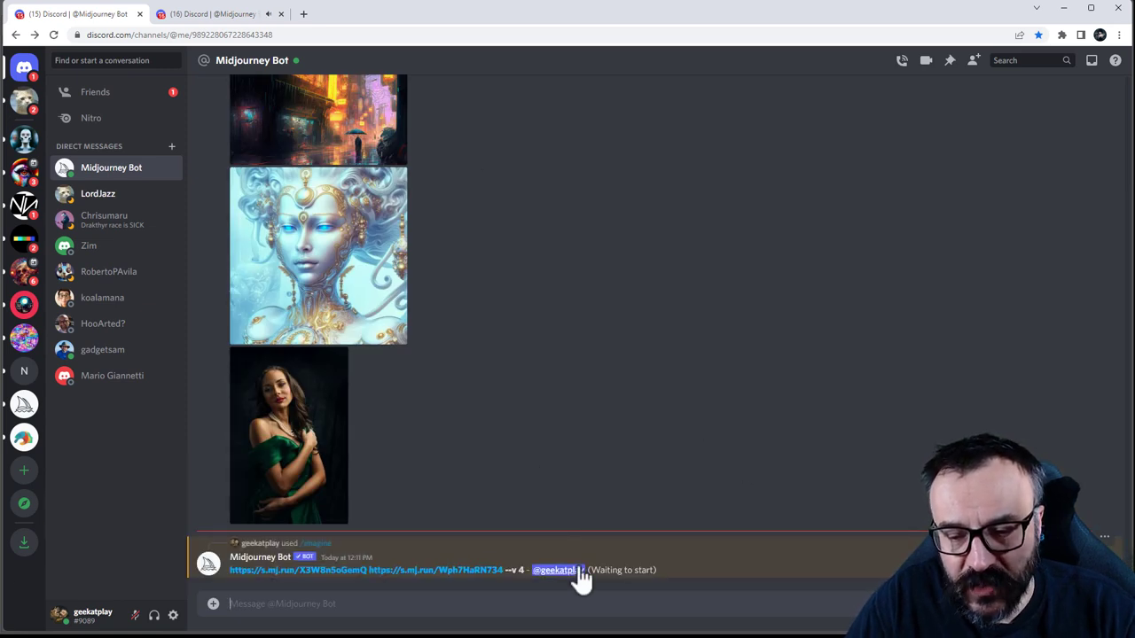
Copy the image address of the model2-sm.png silver-suit photo.
scroll(544, 431, "up", 5)
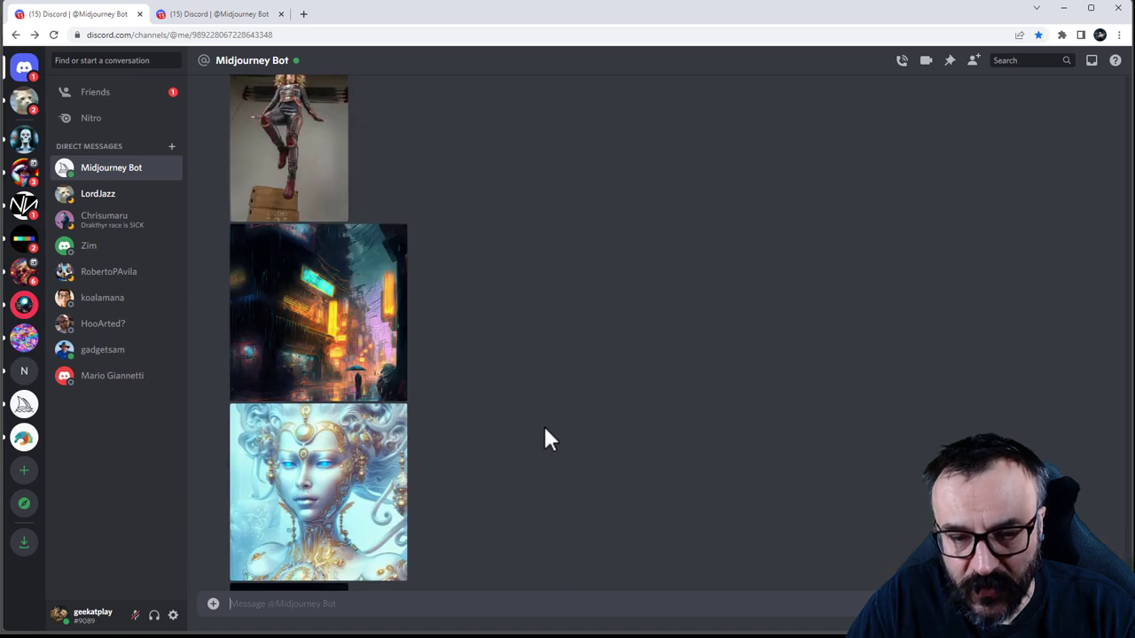
scroll(544, 433, "up", 1)
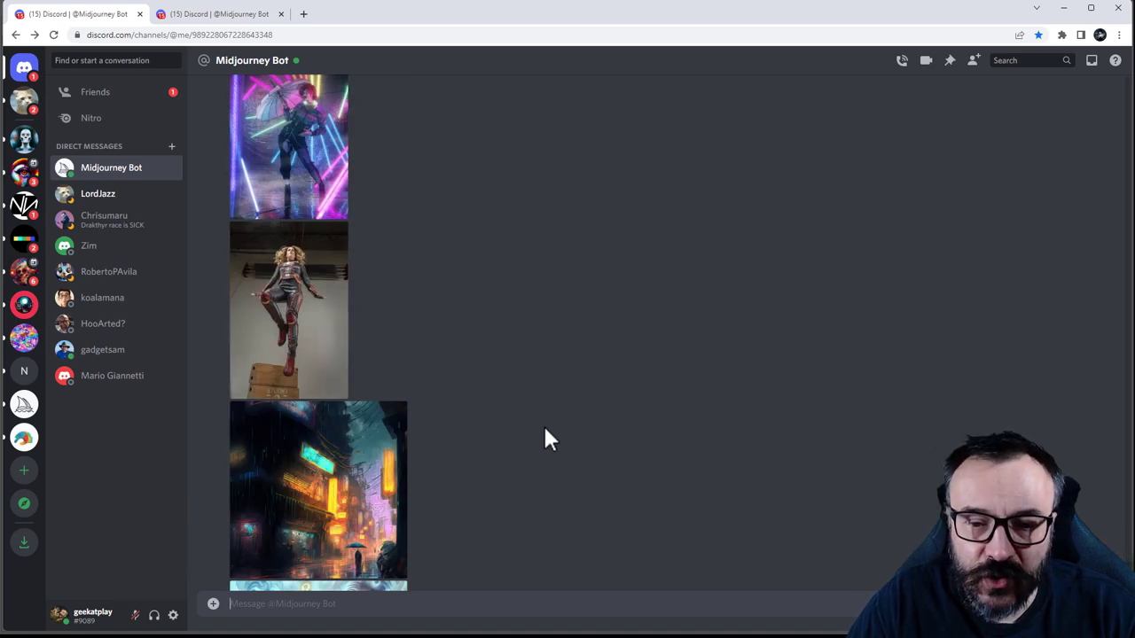
scroll(545, 438, "up", 1)
scroll(544, 437, "up", 20)
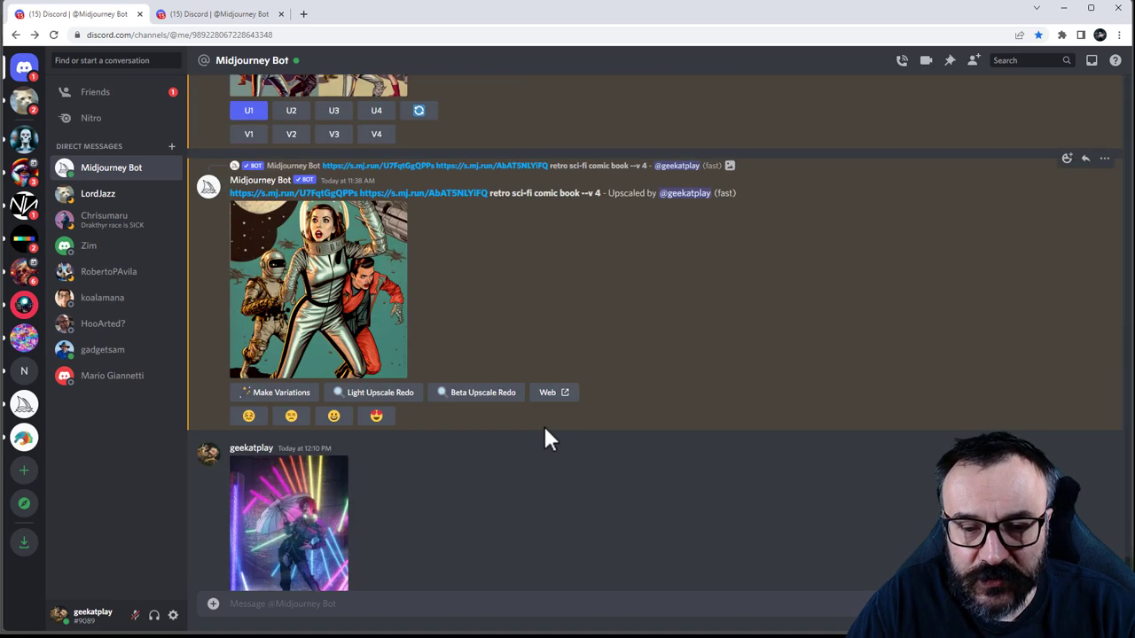
scroll(545, 433, "up", 4)
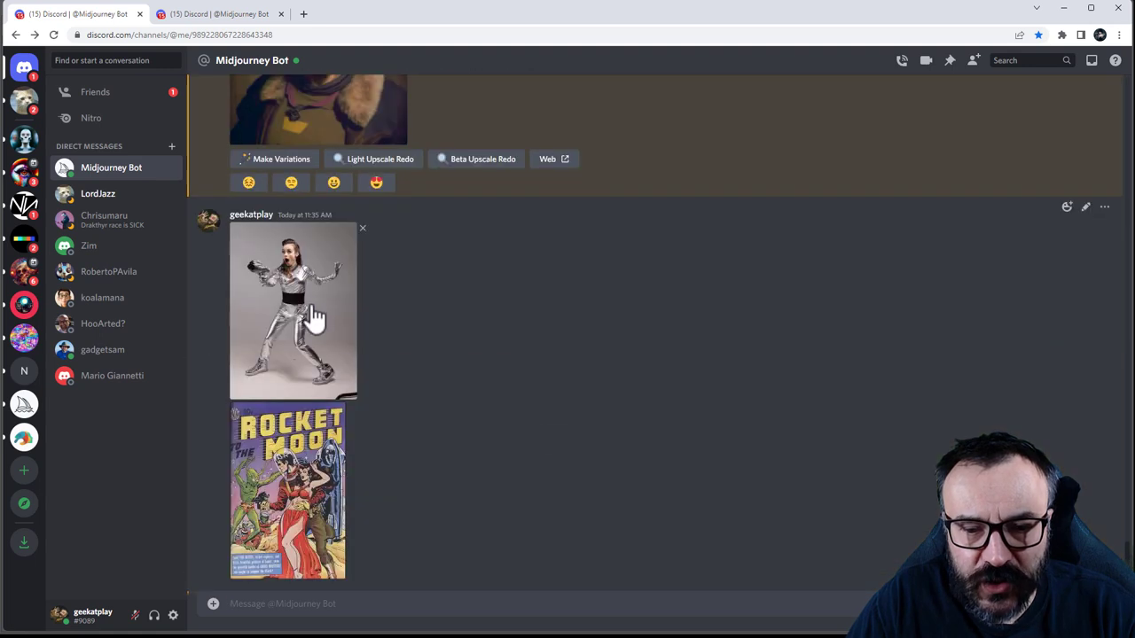
scroll(425, 333, "down", 1)
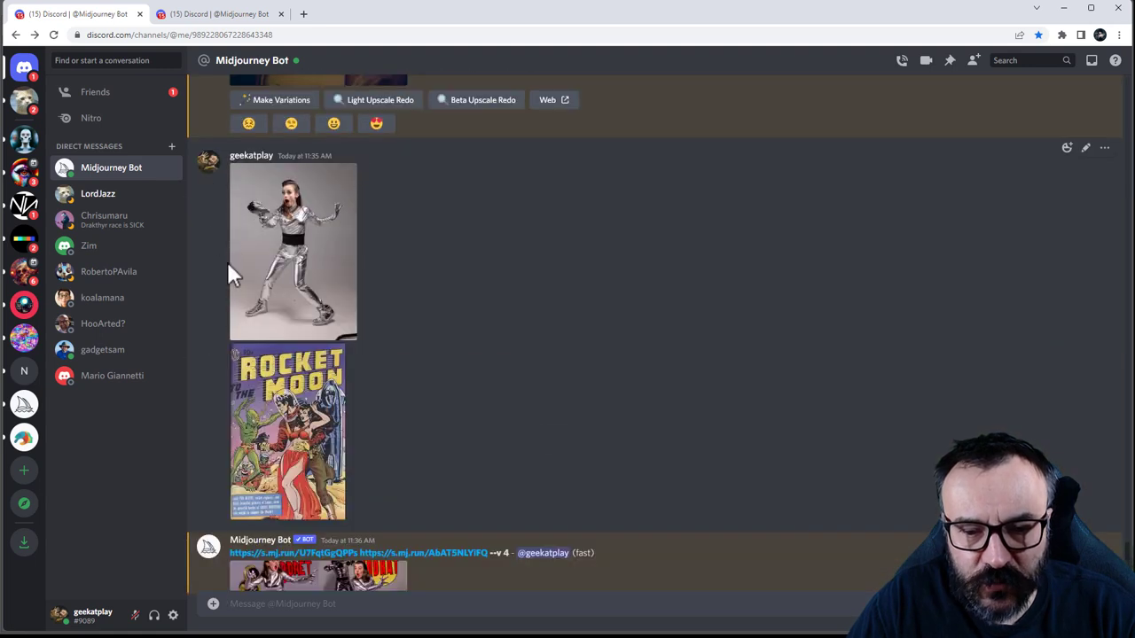
left_click(285, 237)
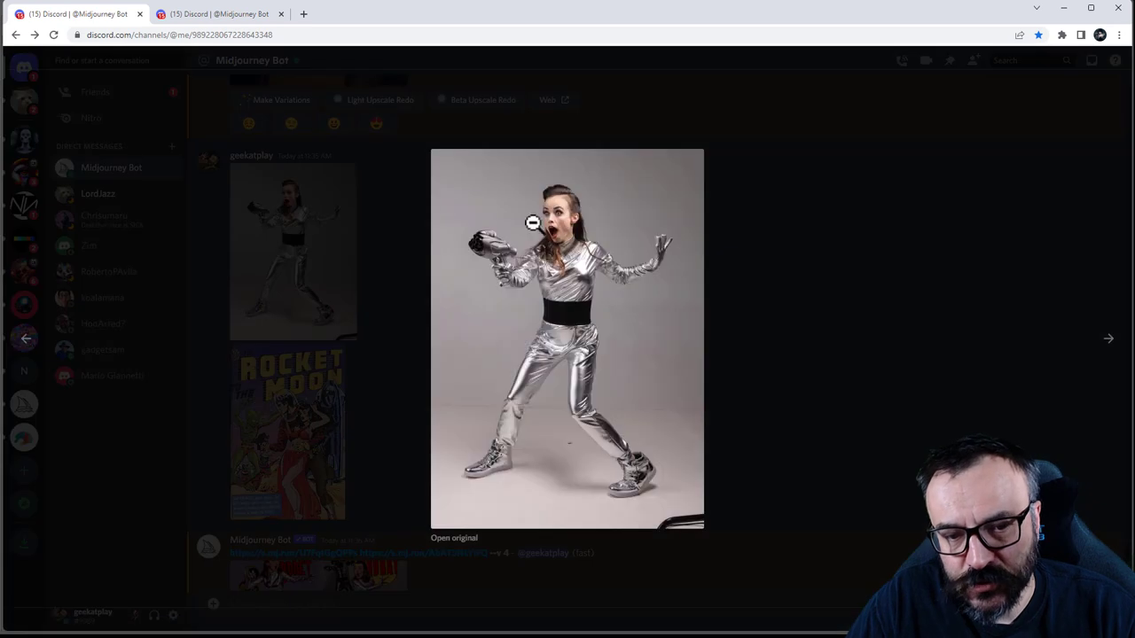
right_click(584, 250)
left_click(671, 302)
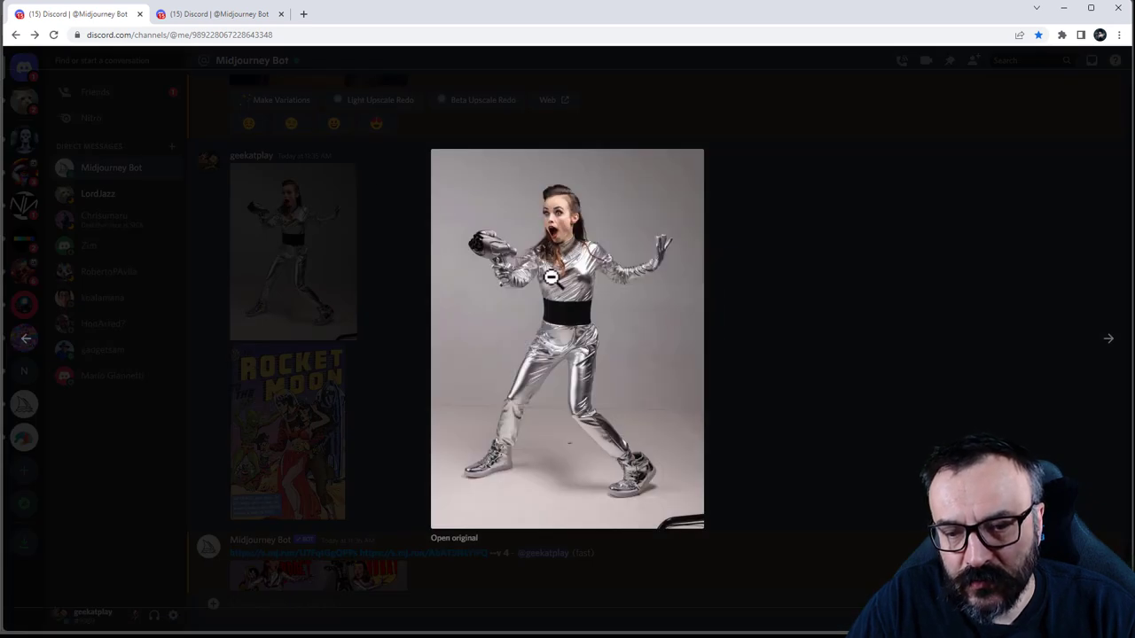
left_click(345, 610)
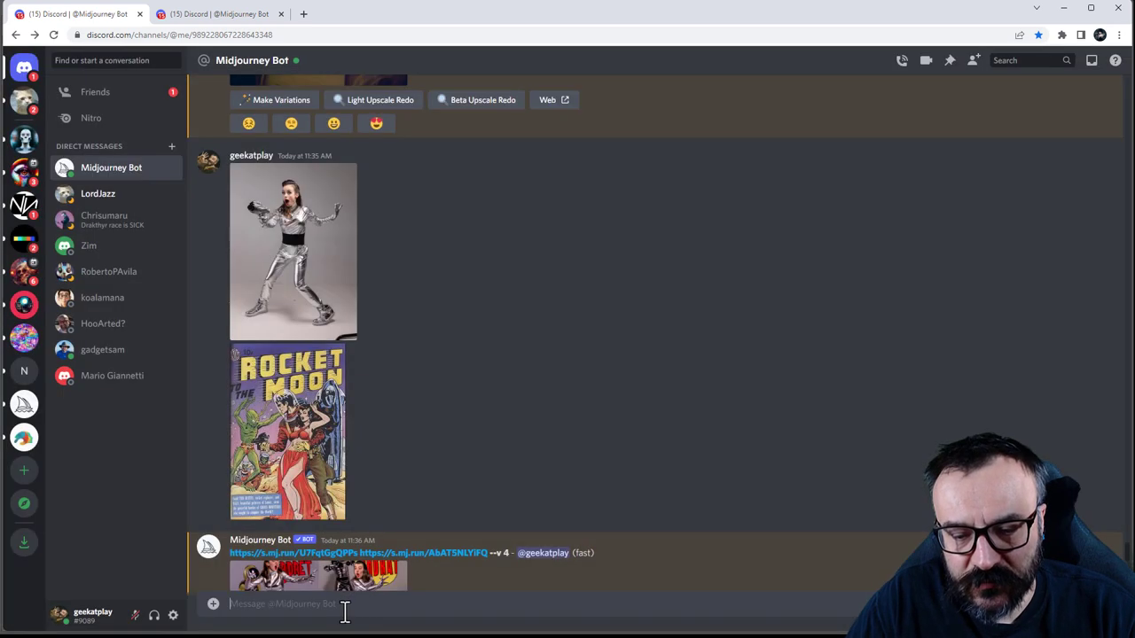
Start an /imagine prompt with the silver-suit photo link pasted in.
type("/im")
key("Tab")
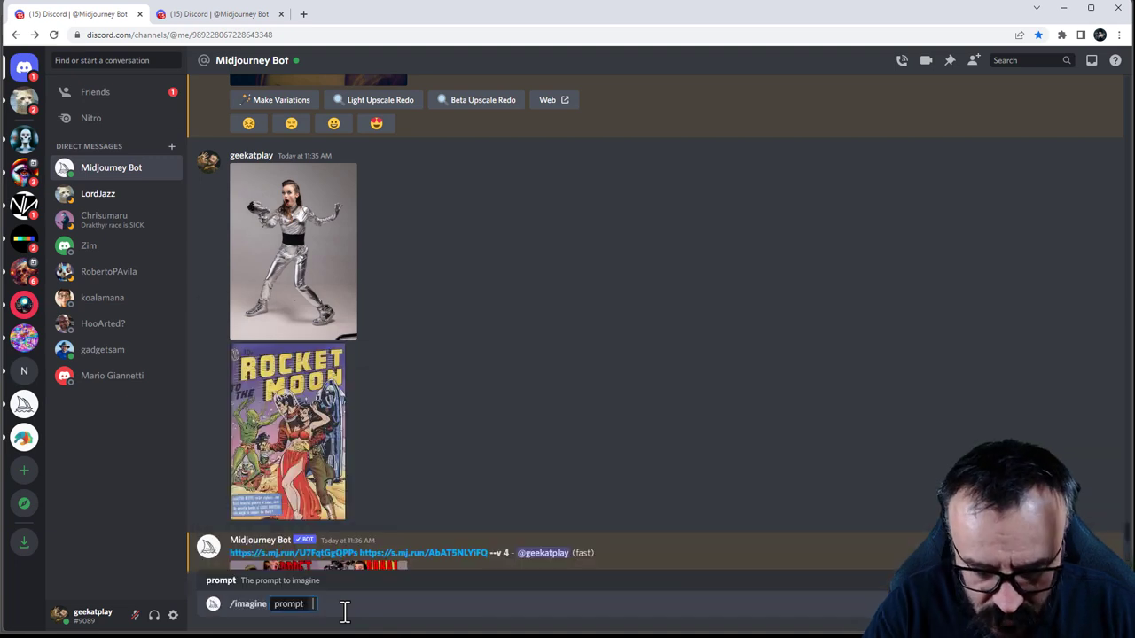
key("ctrl+v")
Copy the Rocket to the Moon cover's image address and paste it into the prompt.
left_click(233, 15)
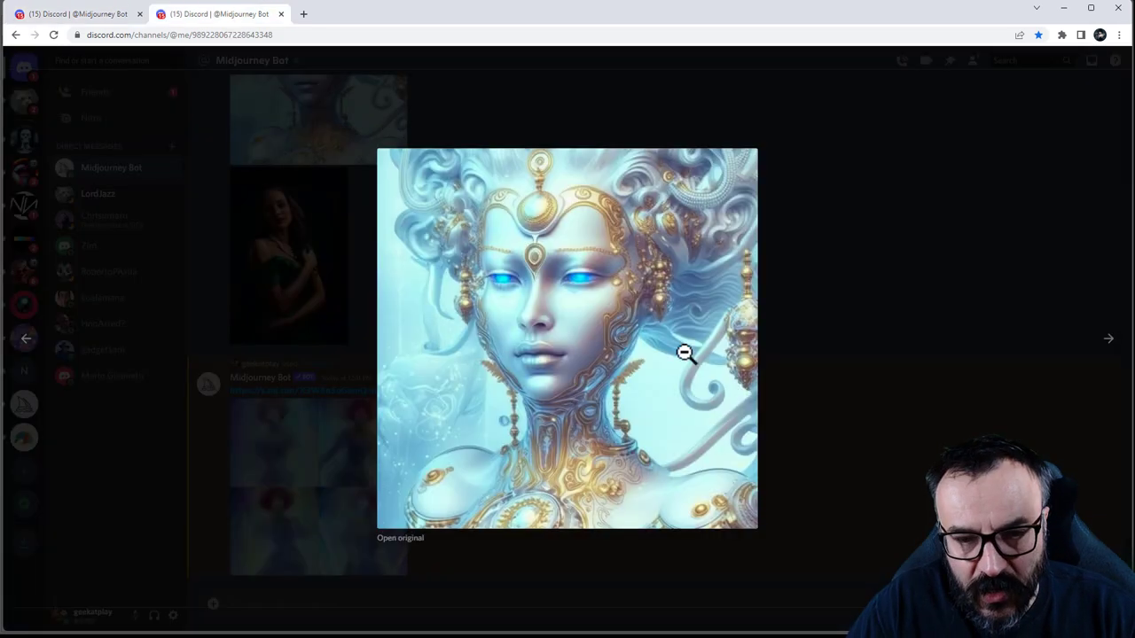
left_click(938, 352)
scroll(523, 345, "down", 15)
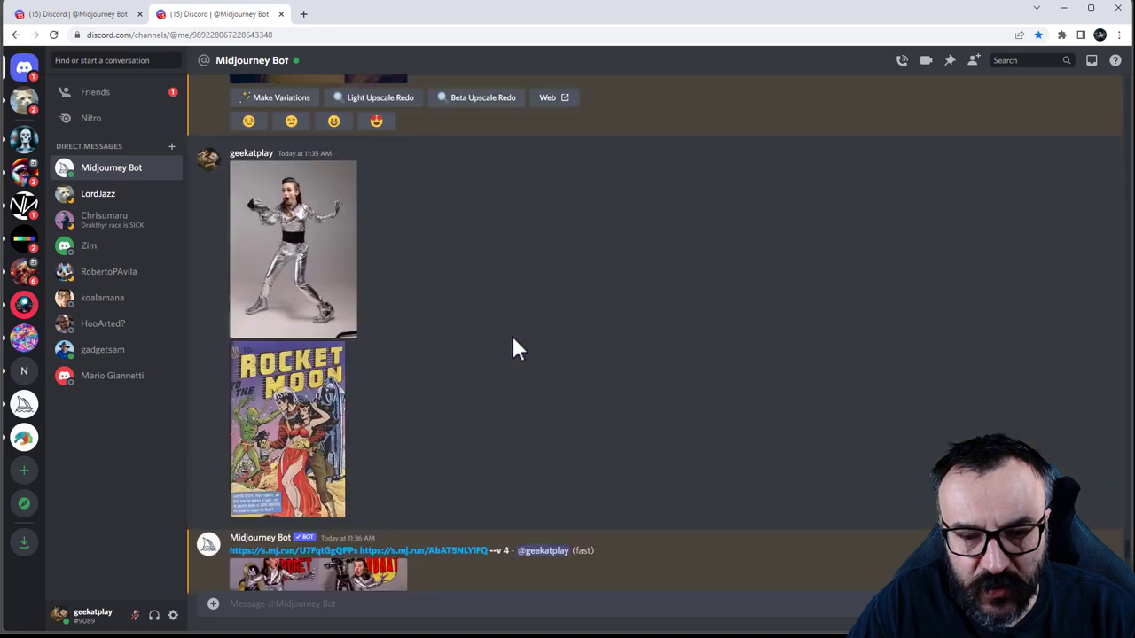
scroll(515, 346, "up", 1)
left_click(304, 466)
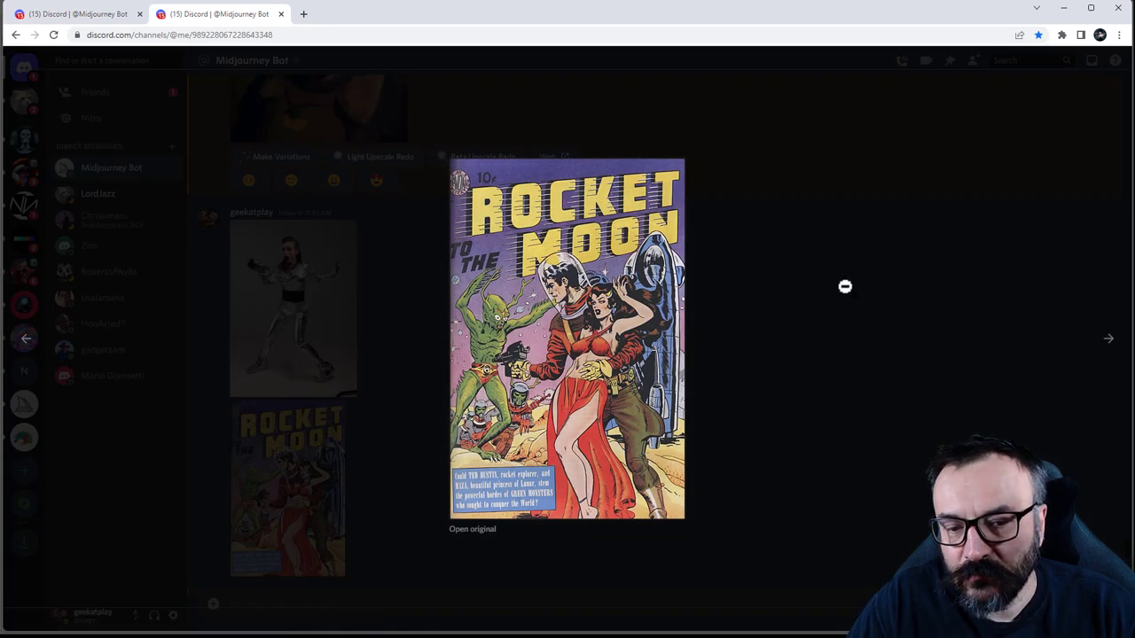
left_click(699, 297)
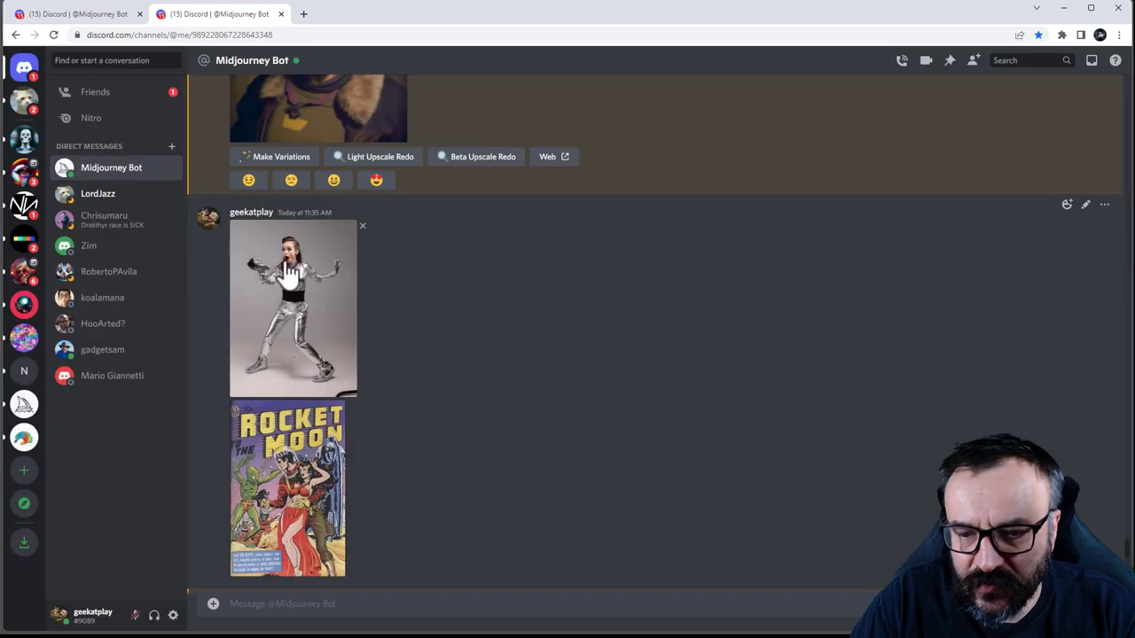
left_click(304, 296)
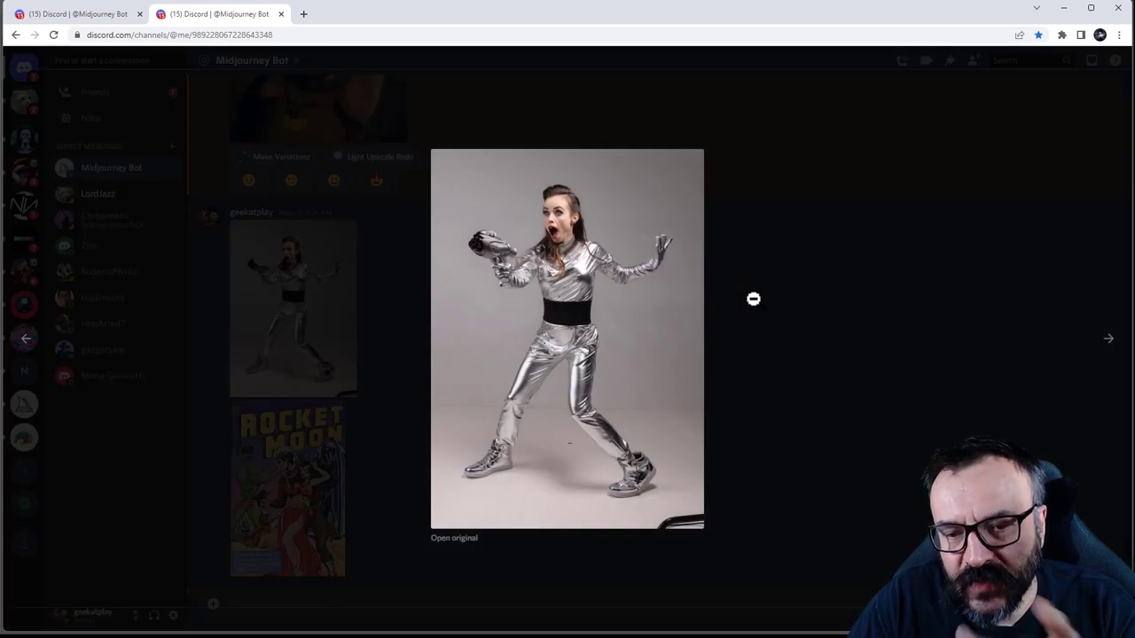
left_click(753, 299)
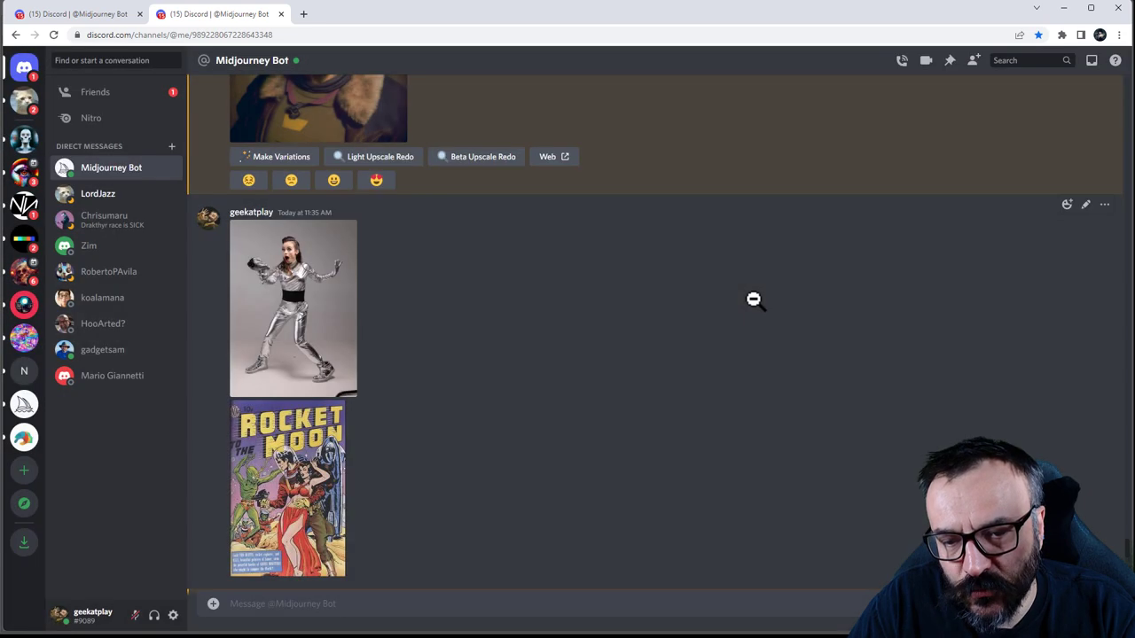
left_click(292, 456)
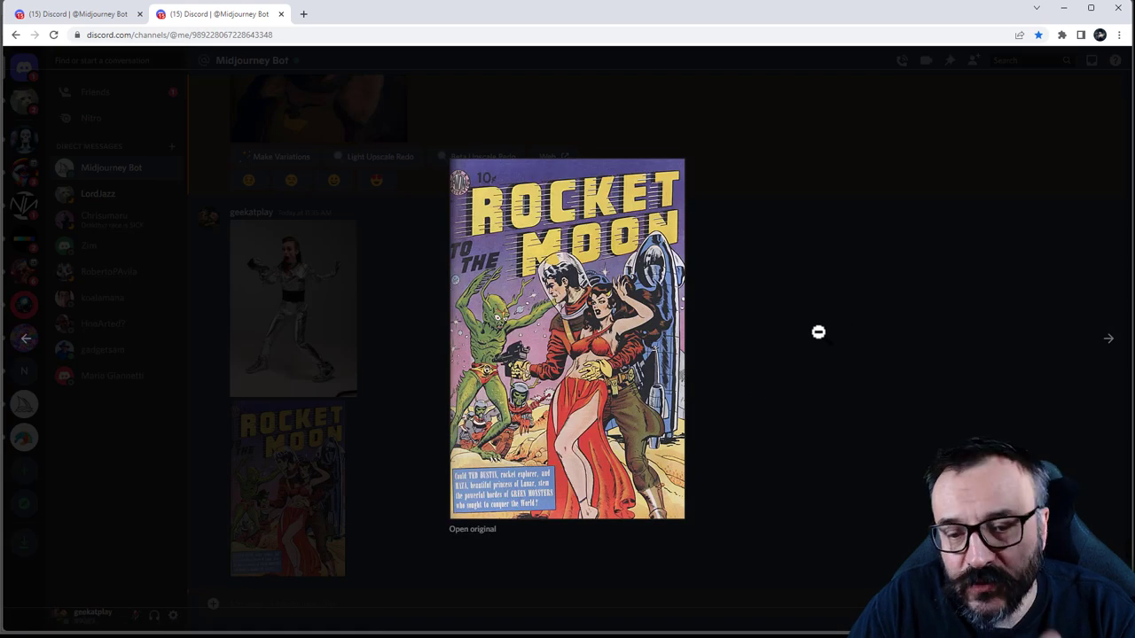
right_click(526, 302)
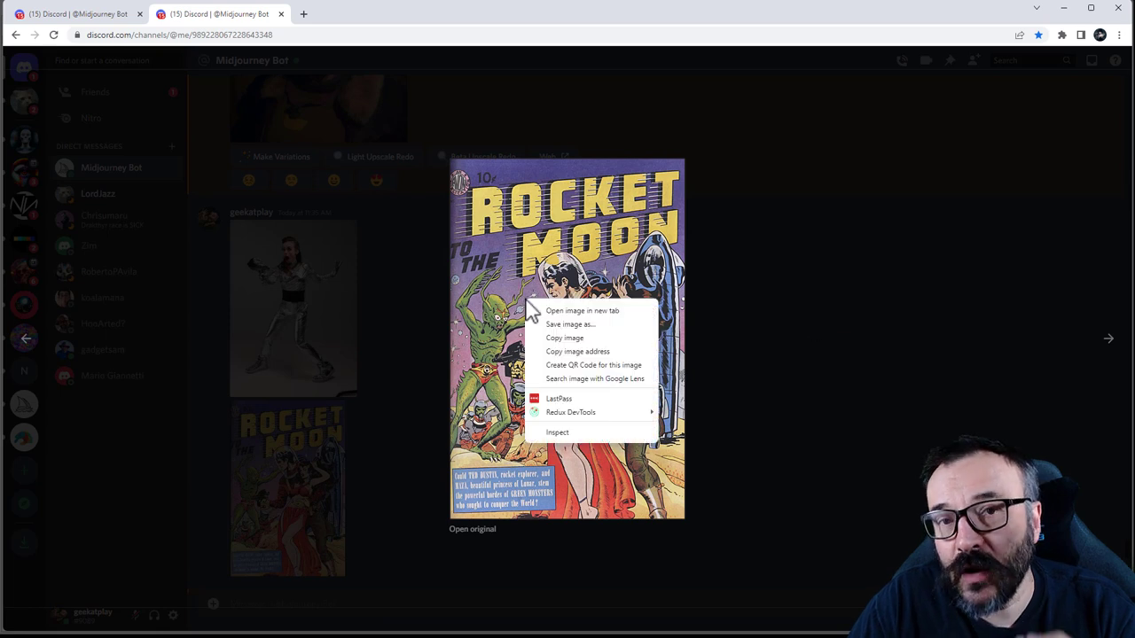
left_click(592, 351)
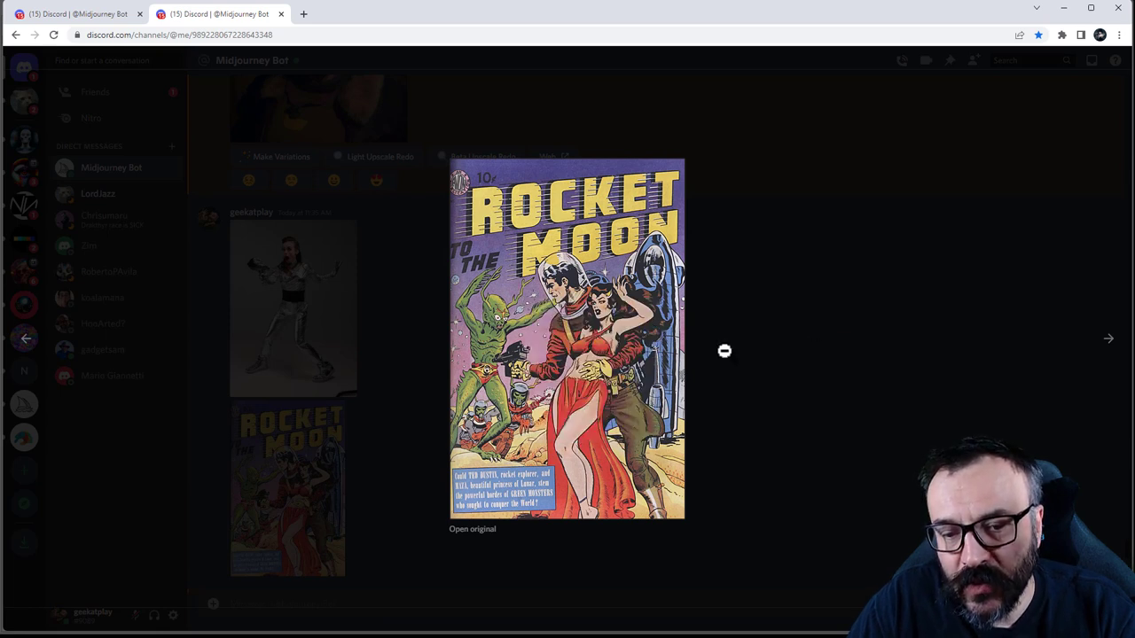
left_click(71, 14)
key("ctrl+v")
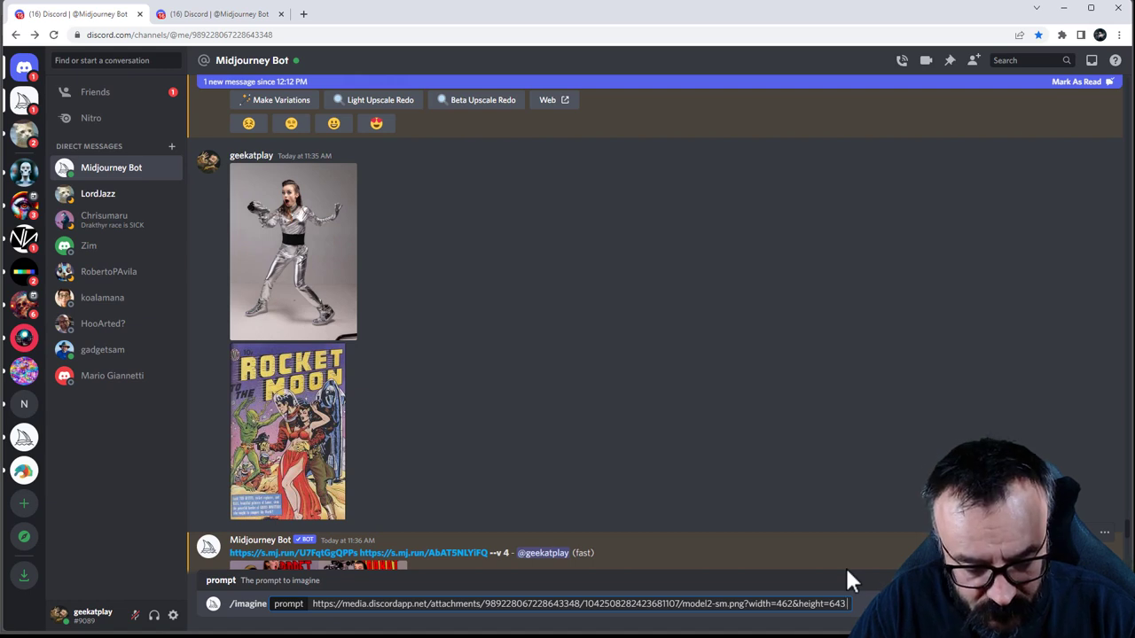
Paste the Rocket Moon cover link after the silver-suit photo link and send the prompt.
key("ctrl+v")
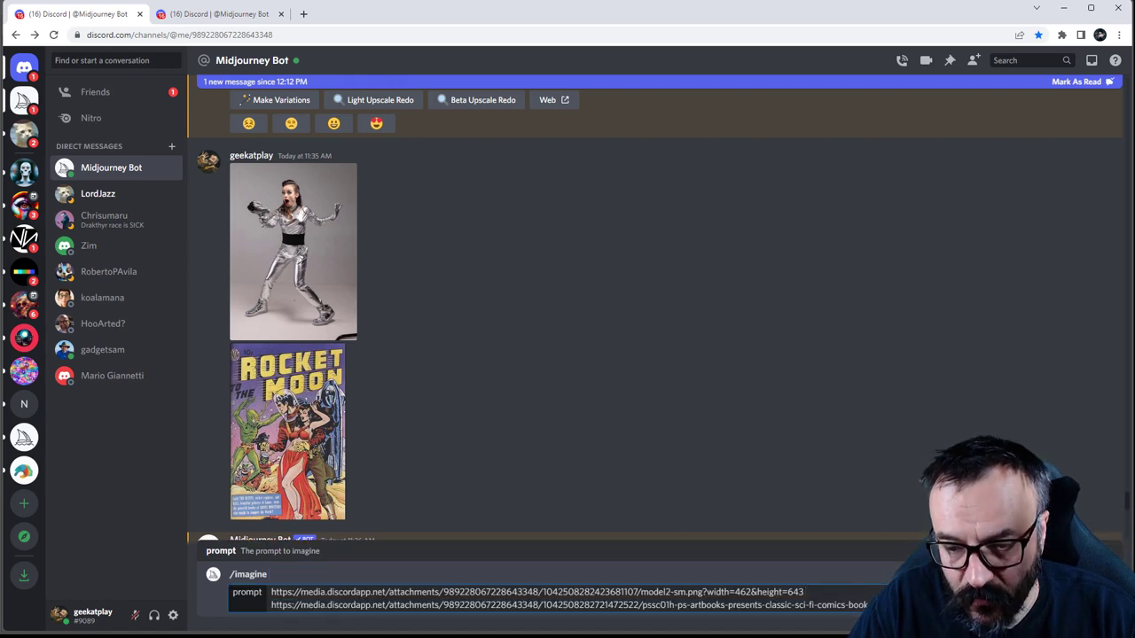
left_click_drag(867, 605, 275, 596)
key("ctrl+c")
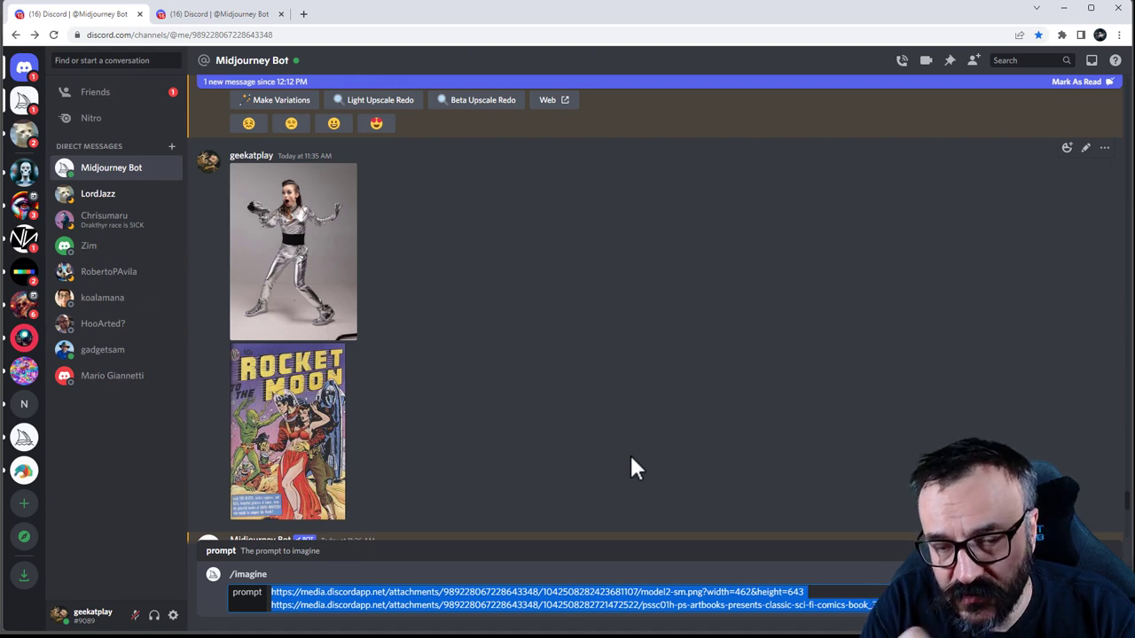
key("Right")
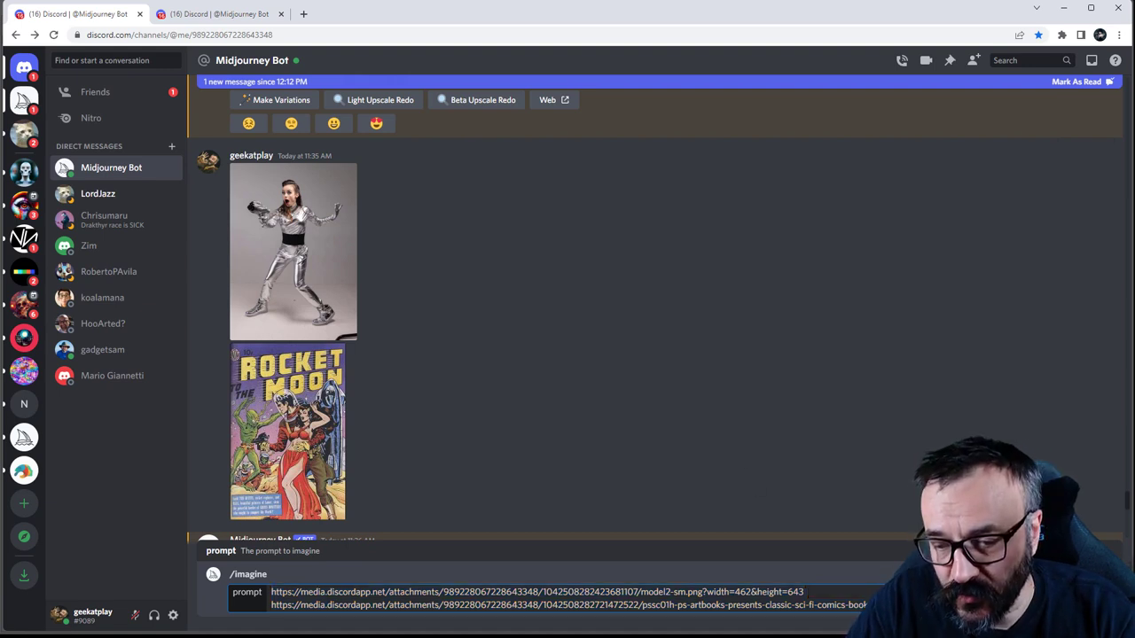
key("Return")
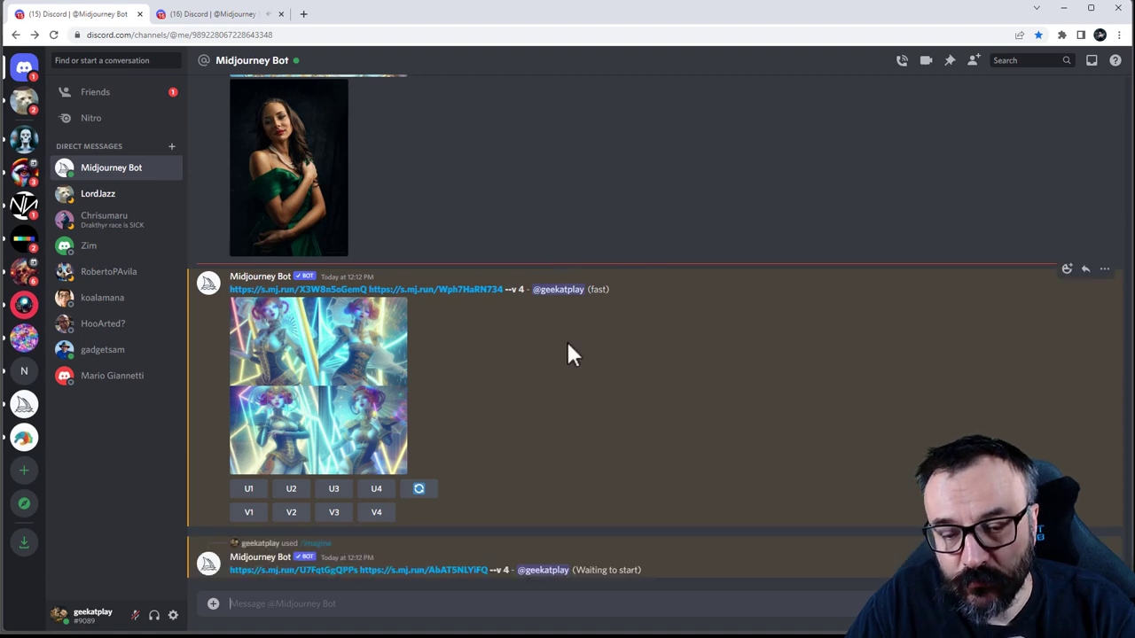
Inspect the new four-image silver-suit grid enlarged, then scroll back up the chat.
left_click(299, 356)
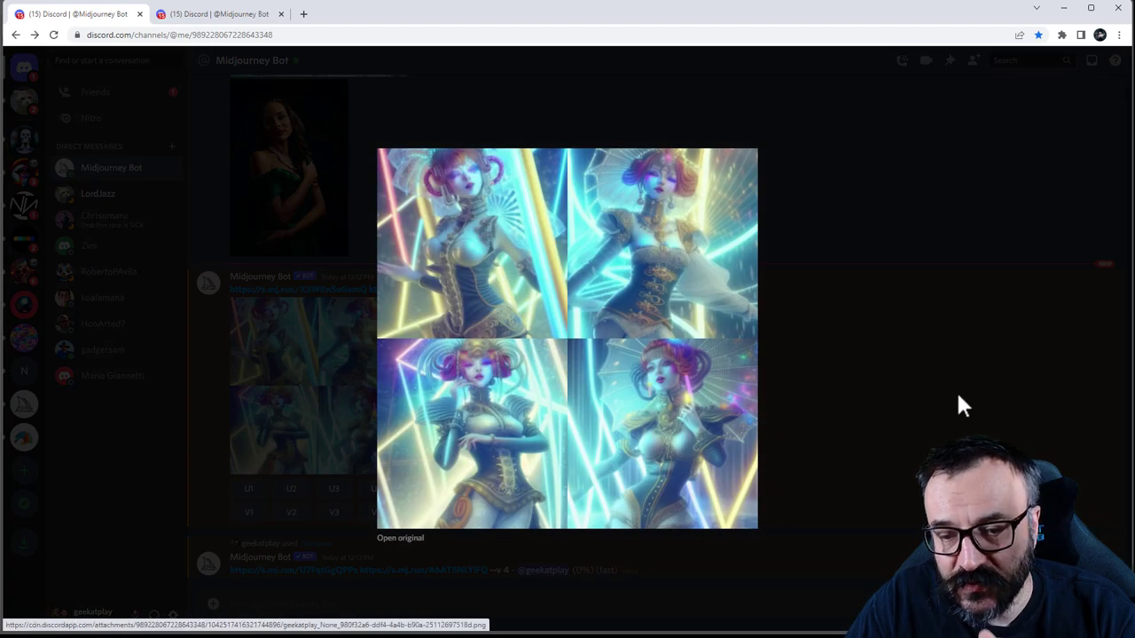
left_click(958, 396)
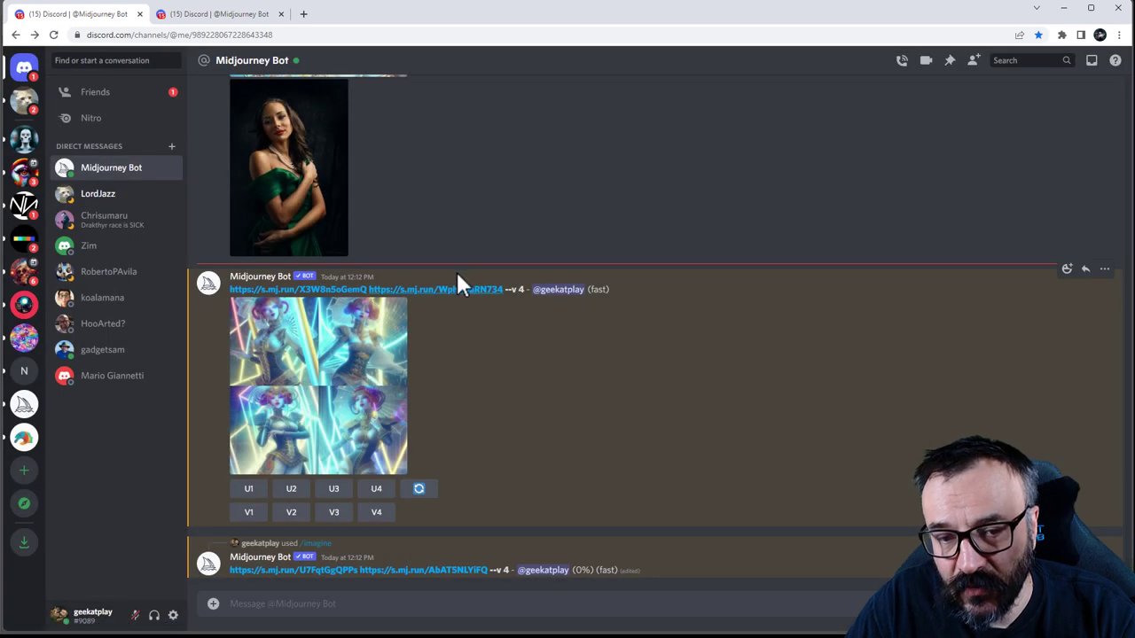
scroll(454, 218, "up", 2)
scroll(450, 218, "up", 2)
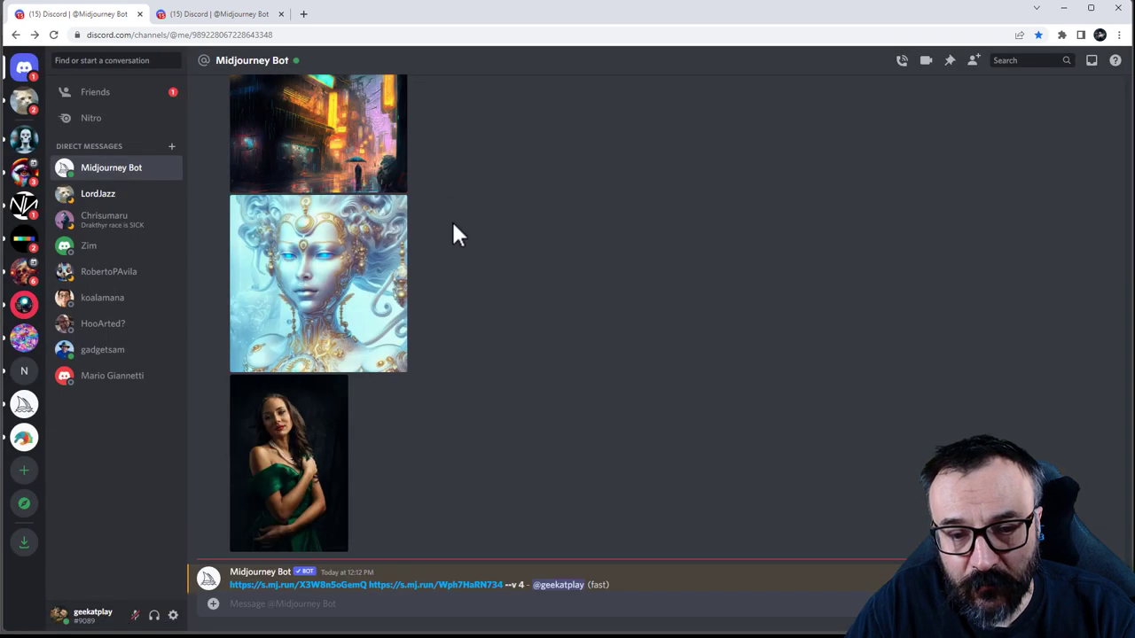
scroll(452, 226, "up", 4)
scroll(452, 244, "up", 3)
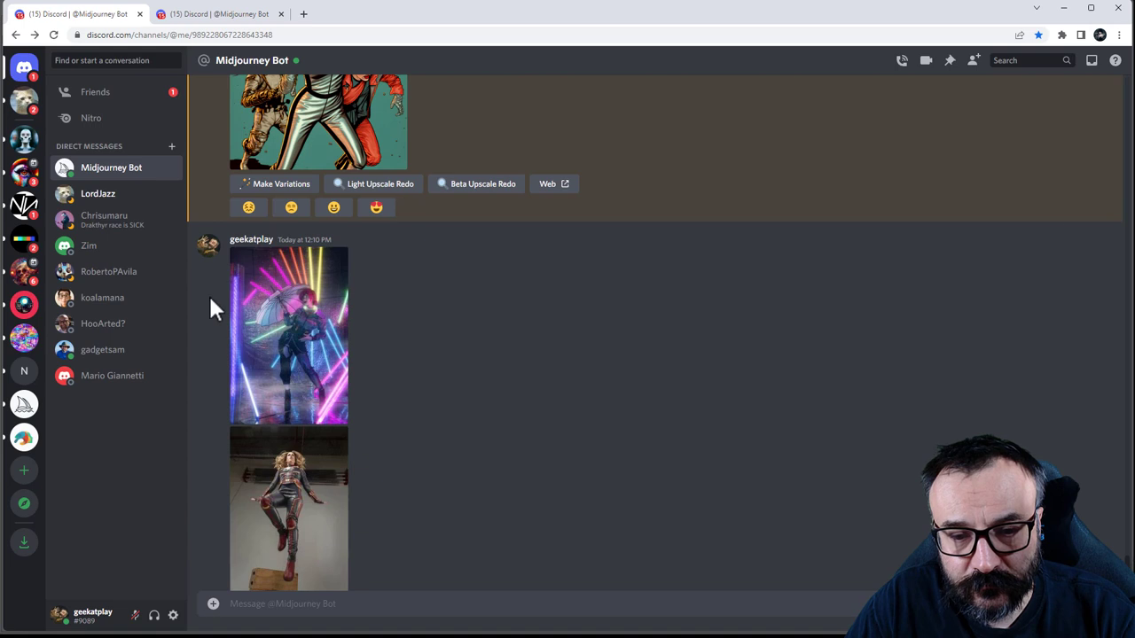
View the neon umbrella and blue-gold portrait reference photos enlarged.
left_click(324, 324)
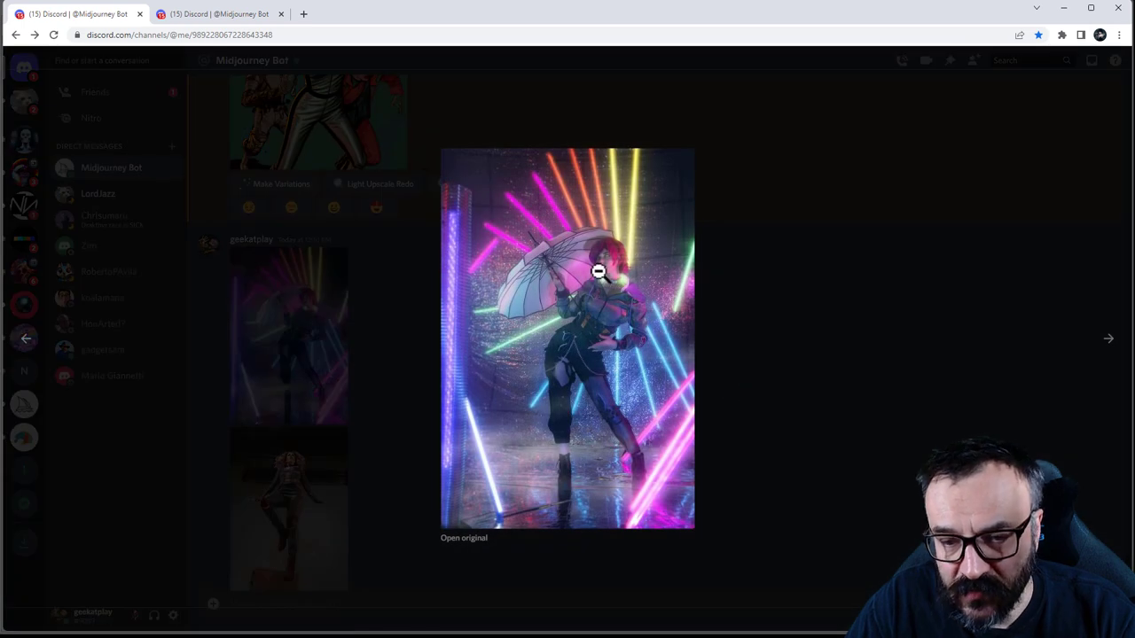
left_click(817, 420)
scroll(354, 381, "down", 6)
left_click(334, 390)
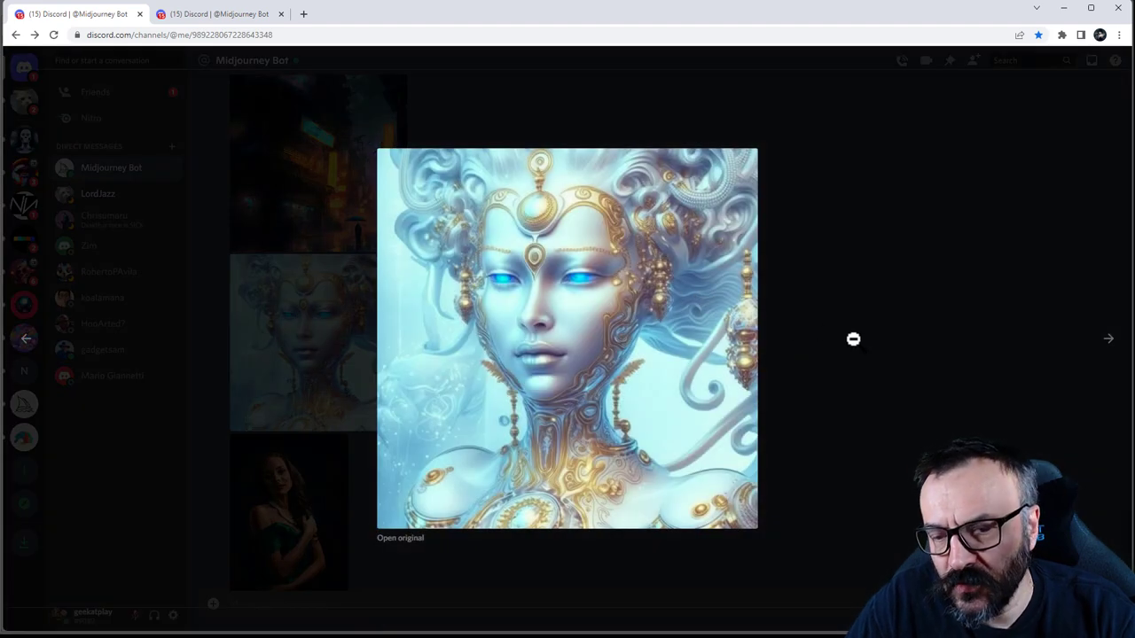
left_click(830, 329)
Inspect the newest grid and the comic-style grid enlarged, returning to the chat.
scroll(428, 359, "down", 3)
left_click(337, 381)
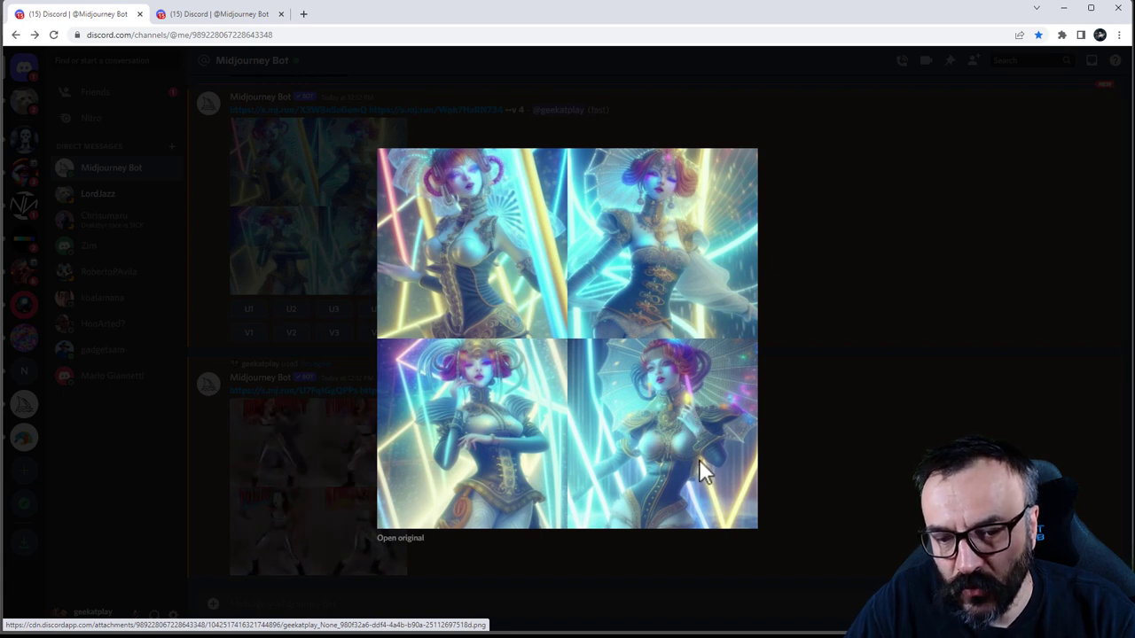
left_click(860, 404)
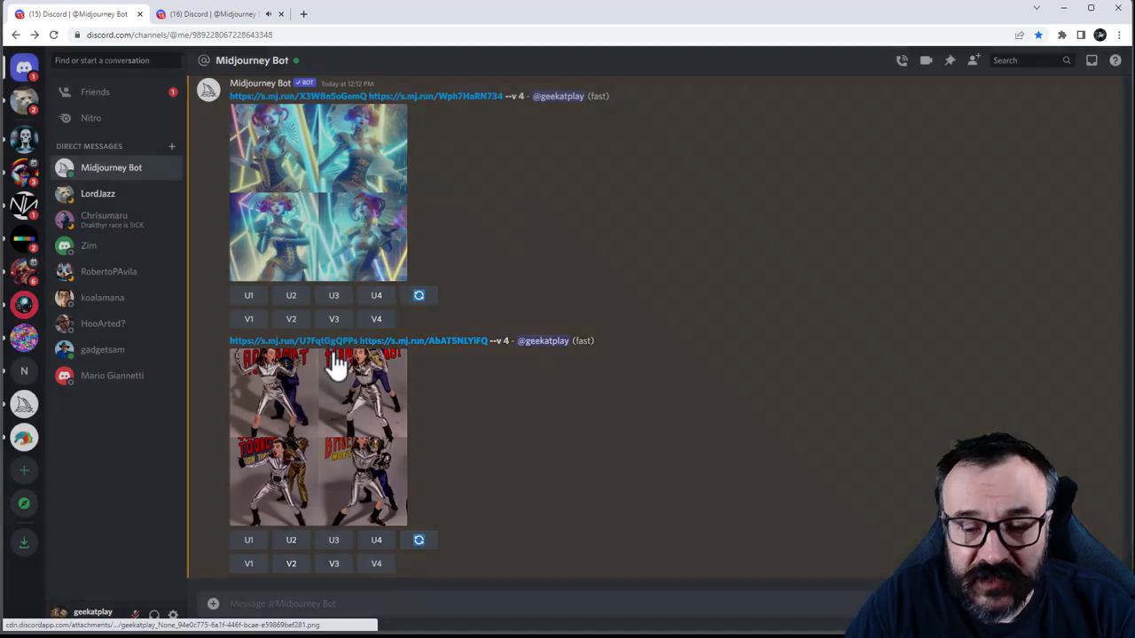
left_click(337, 363)
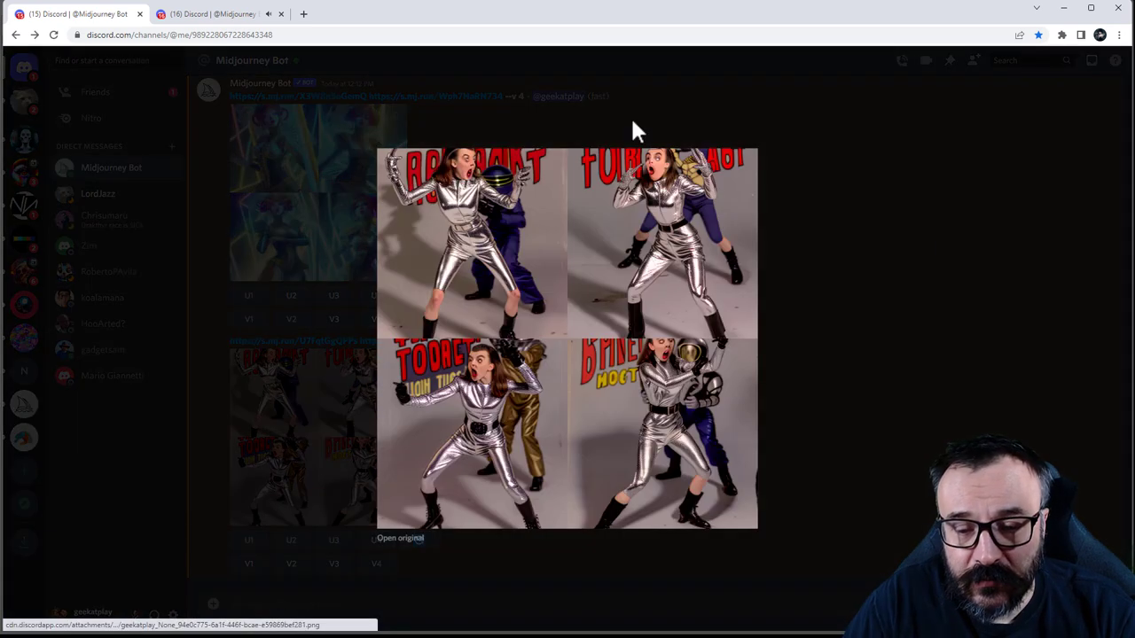
left_click(859, 381)
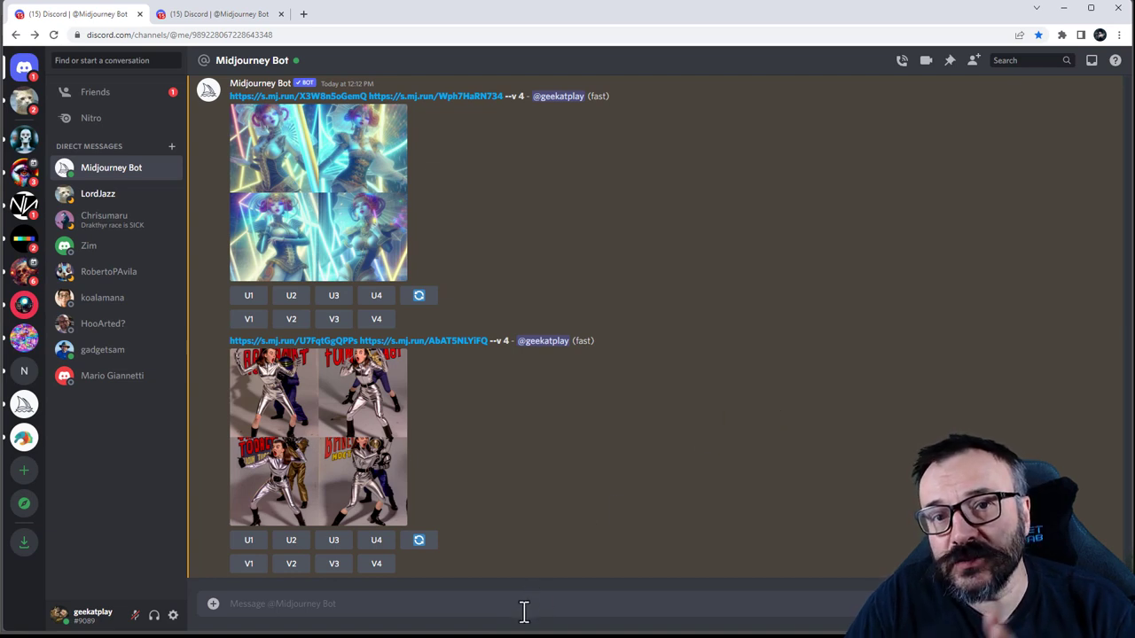
Send an /imagine prompt with both reference links plus 'retro sci-fi comic book --v 4'.
type("/im")
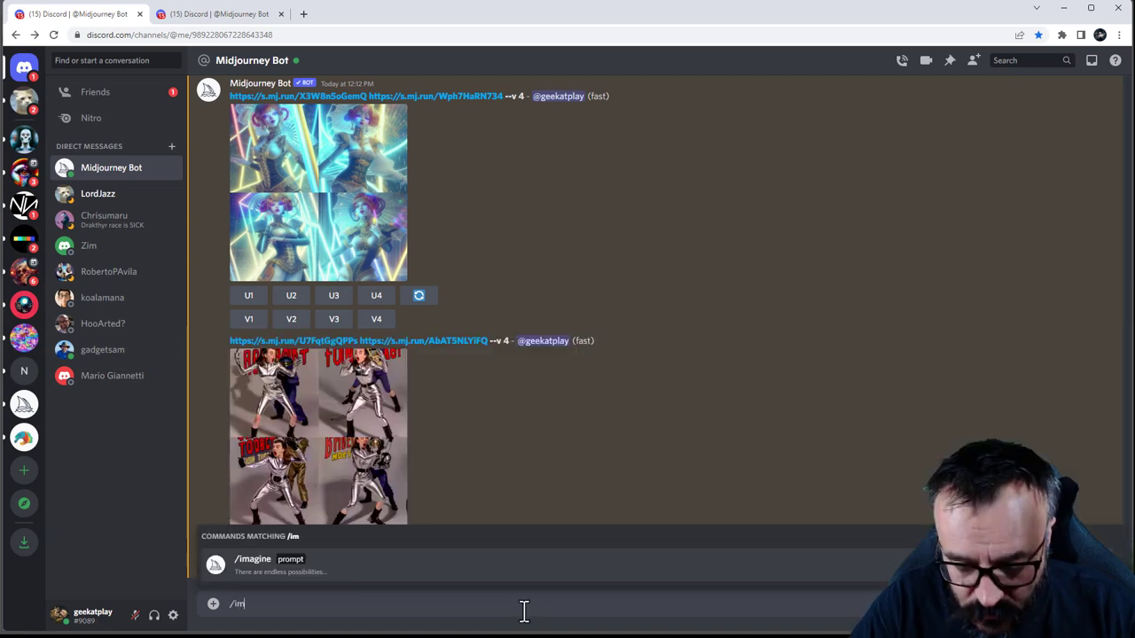
key("Tab")
key("ctrl+v")
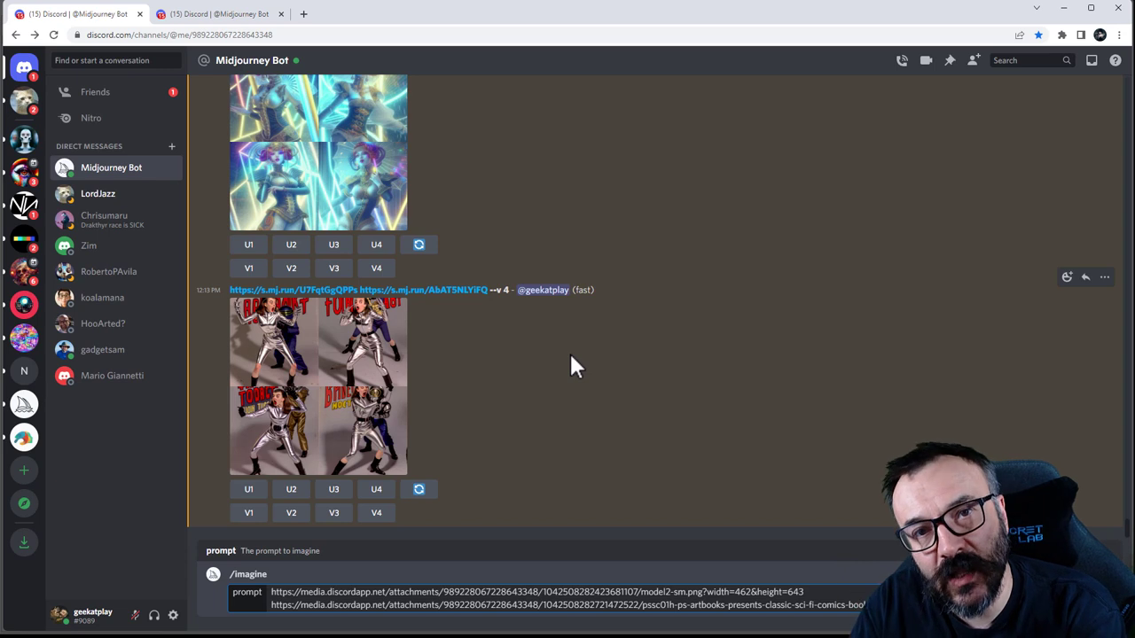
key("Return")
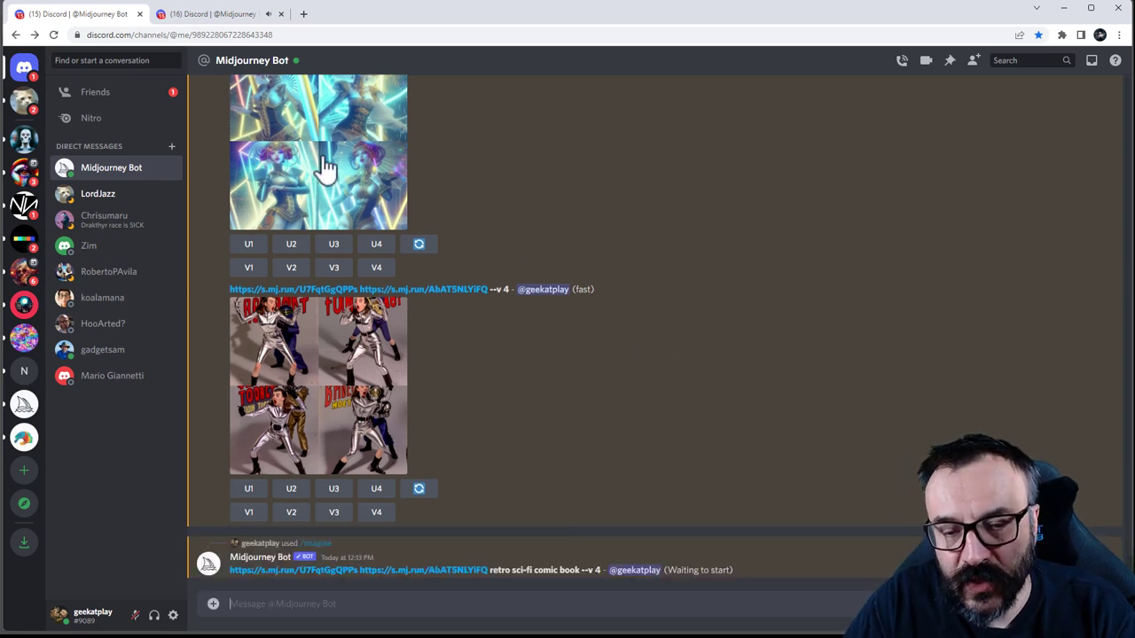
Upscale images 4 and 1 of the neon umbrella-woman grid, then preview that grid enlarged.
scroll(544, 152, "up", 1)
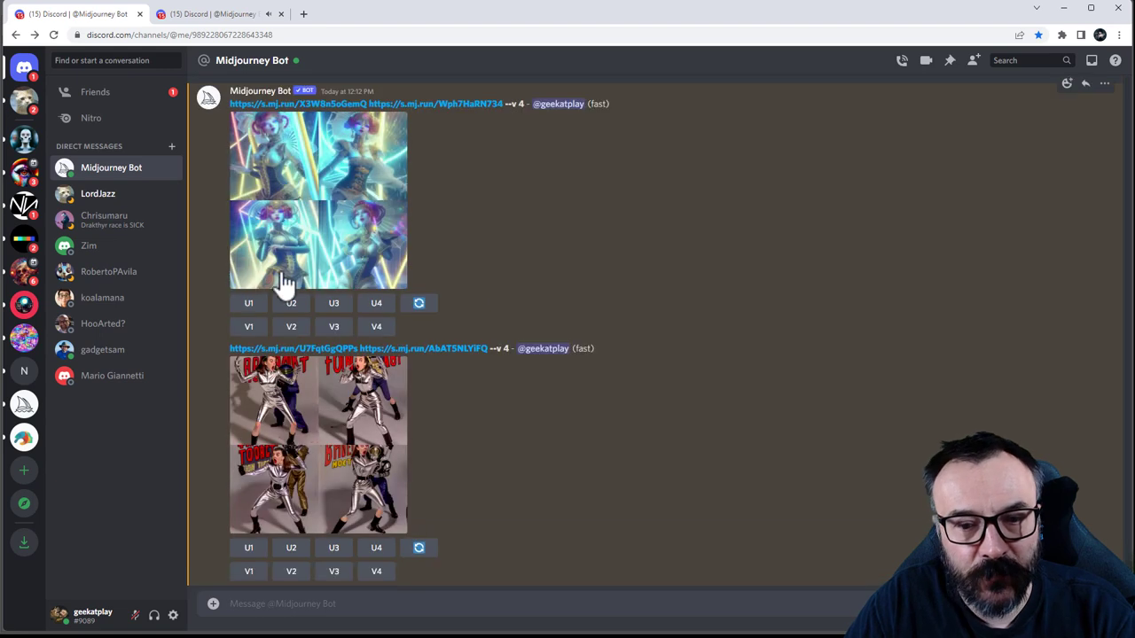
left_click(376, 306)
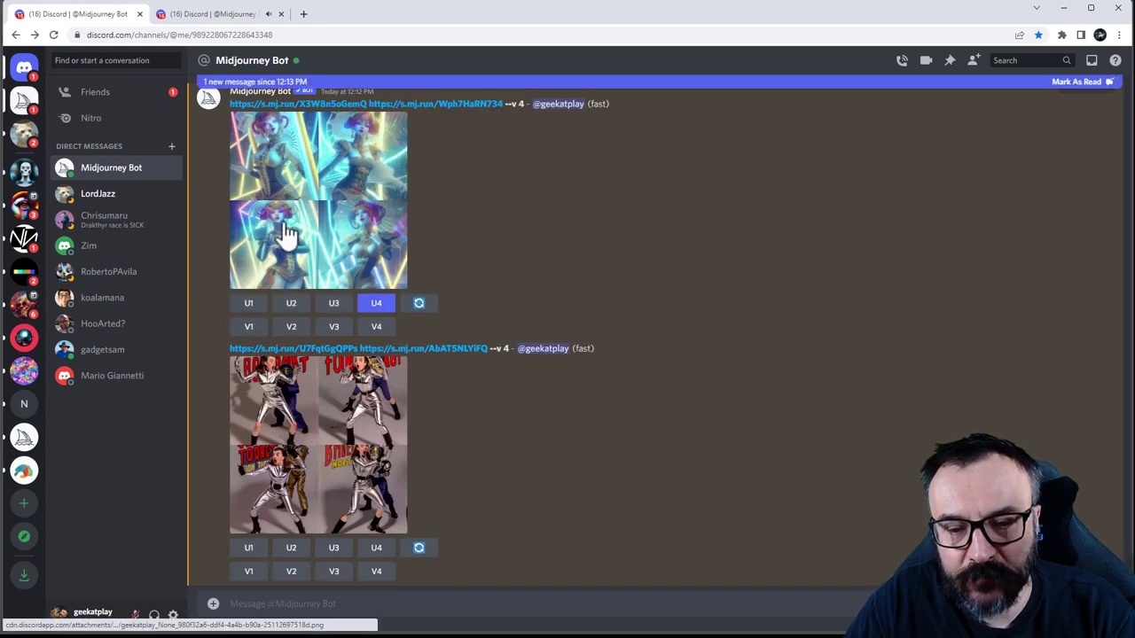
left_click(250, 304)
left_click(290, 188)
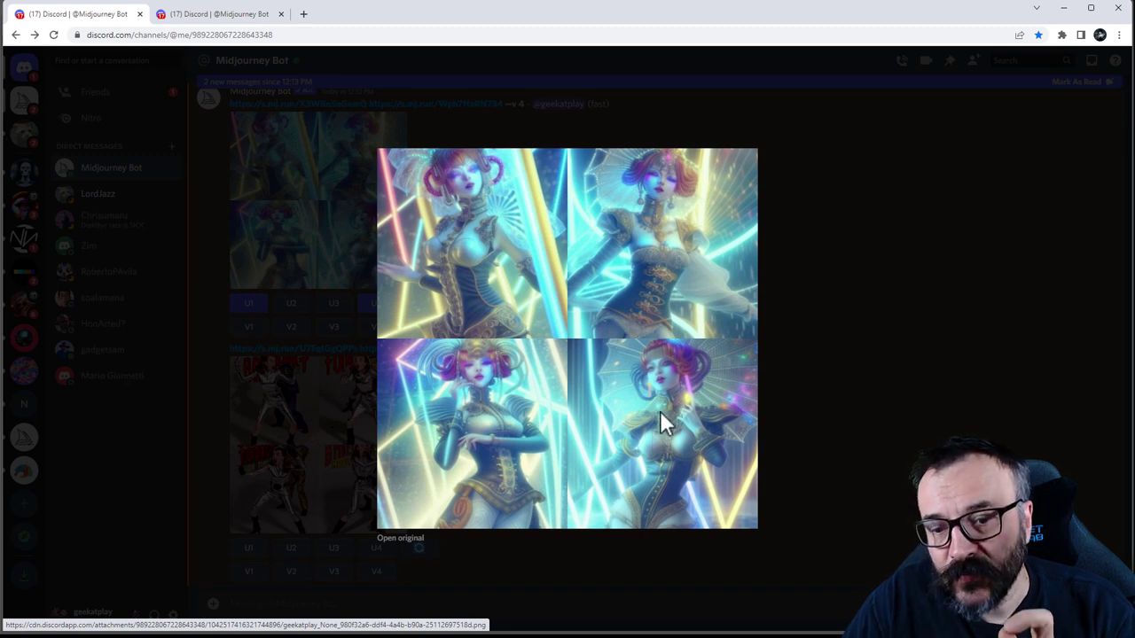
left_click(841, 301)
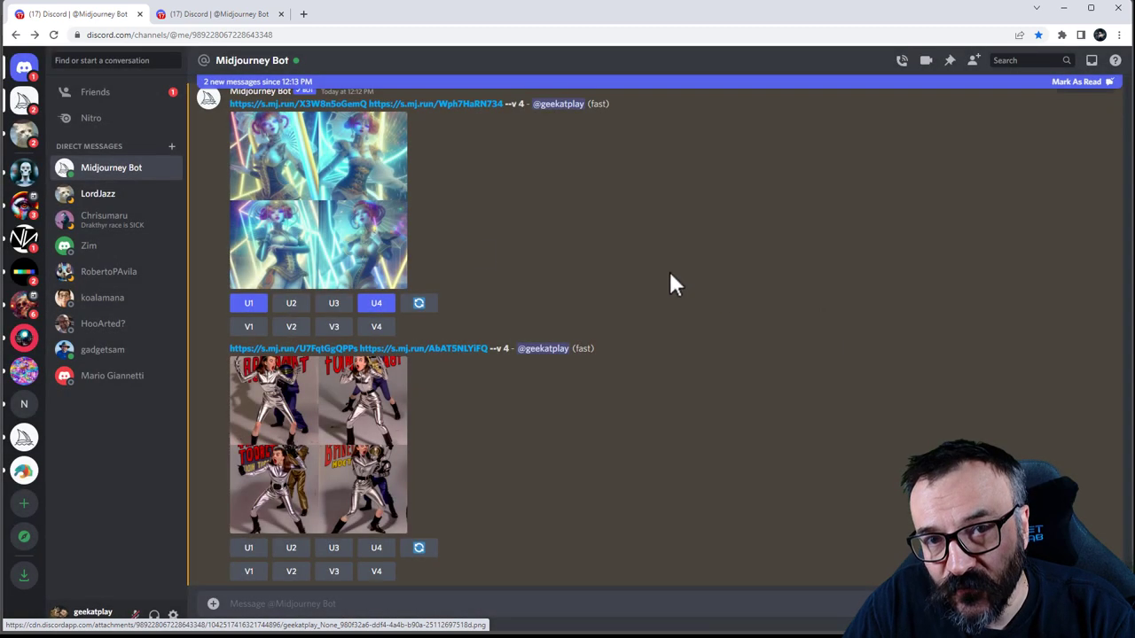
scroll(478, 241, "up", 2)
scroll(479, 255, "up", 2)
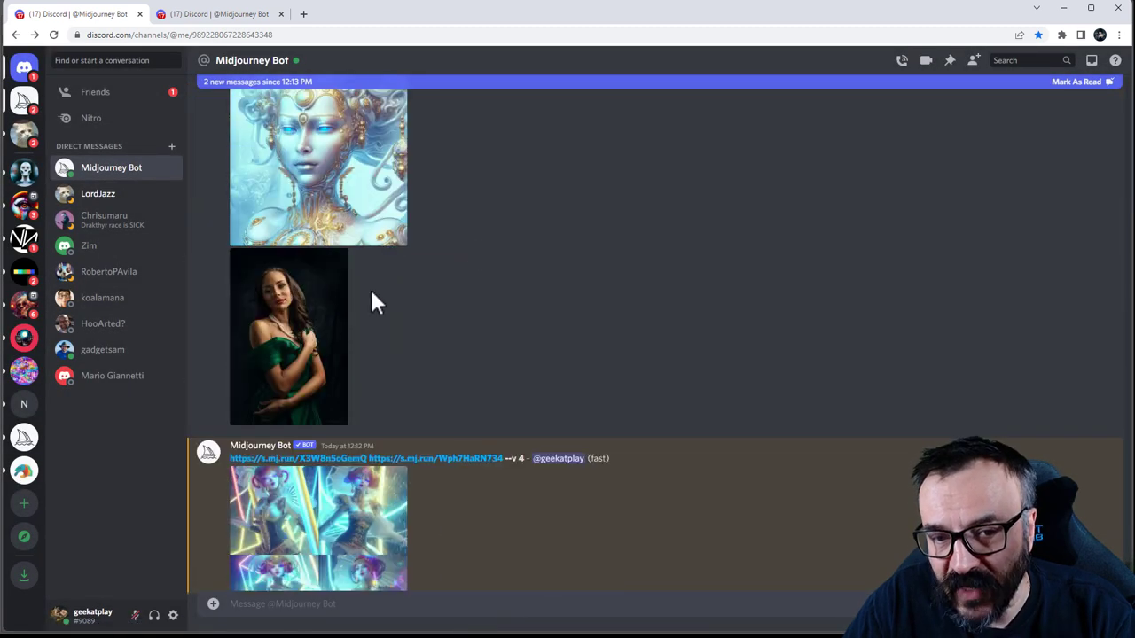
Compare the neon umbrella and blue-gold portrait references enlarged, then scroll to the newest results.
scroll(381, 302, "up", 10)
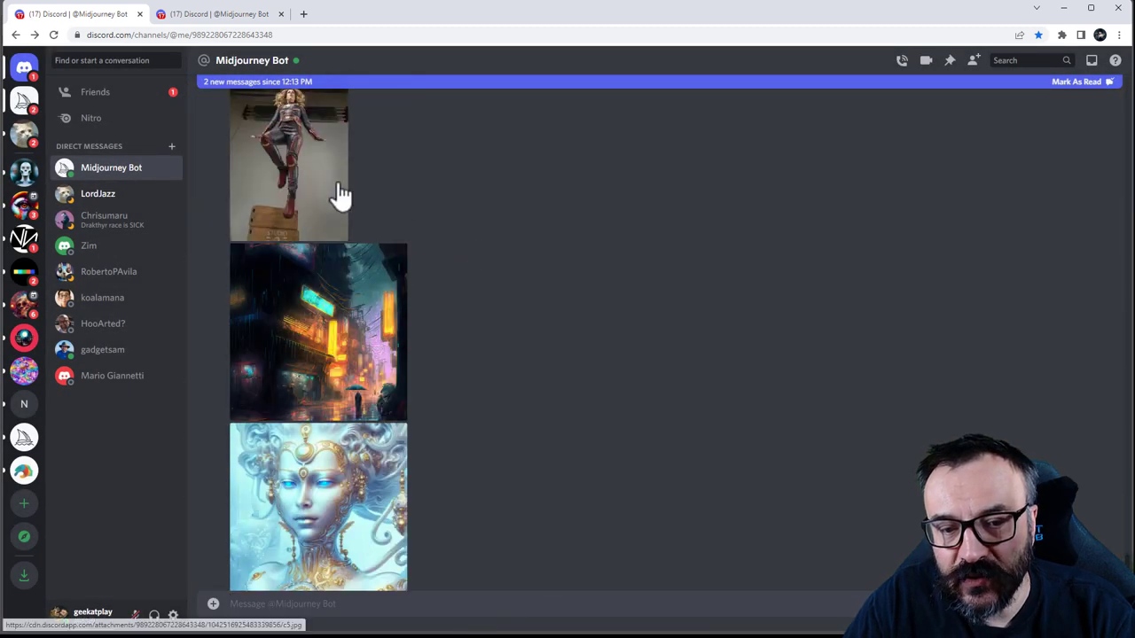
left_click(312, 263)
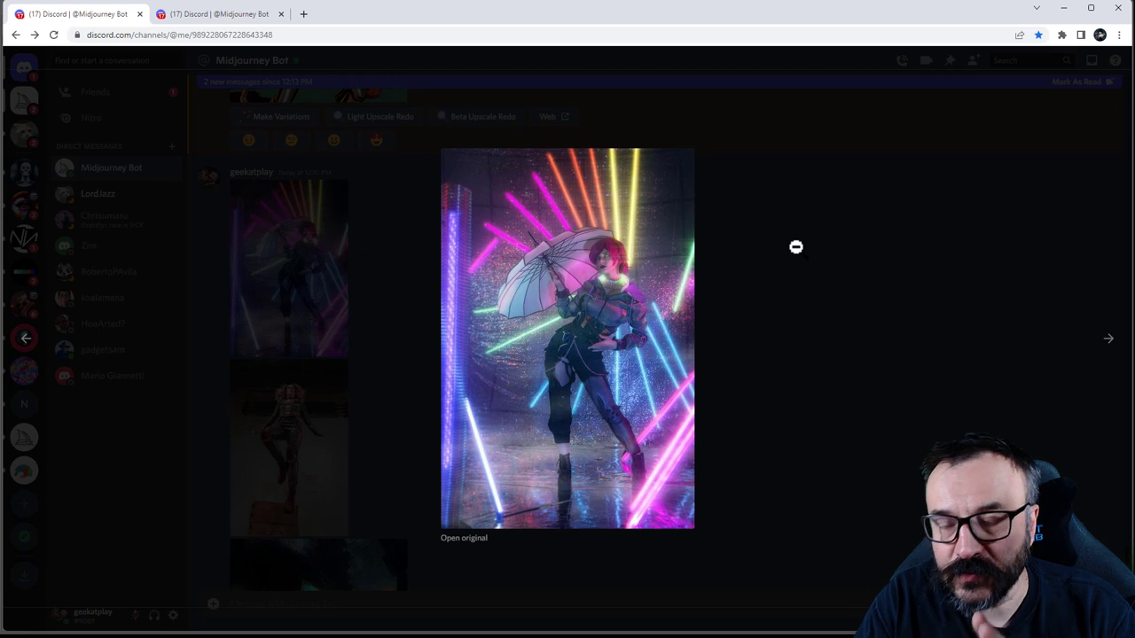
left_click(796, 248)
scroll(387, 287, "down", 4)
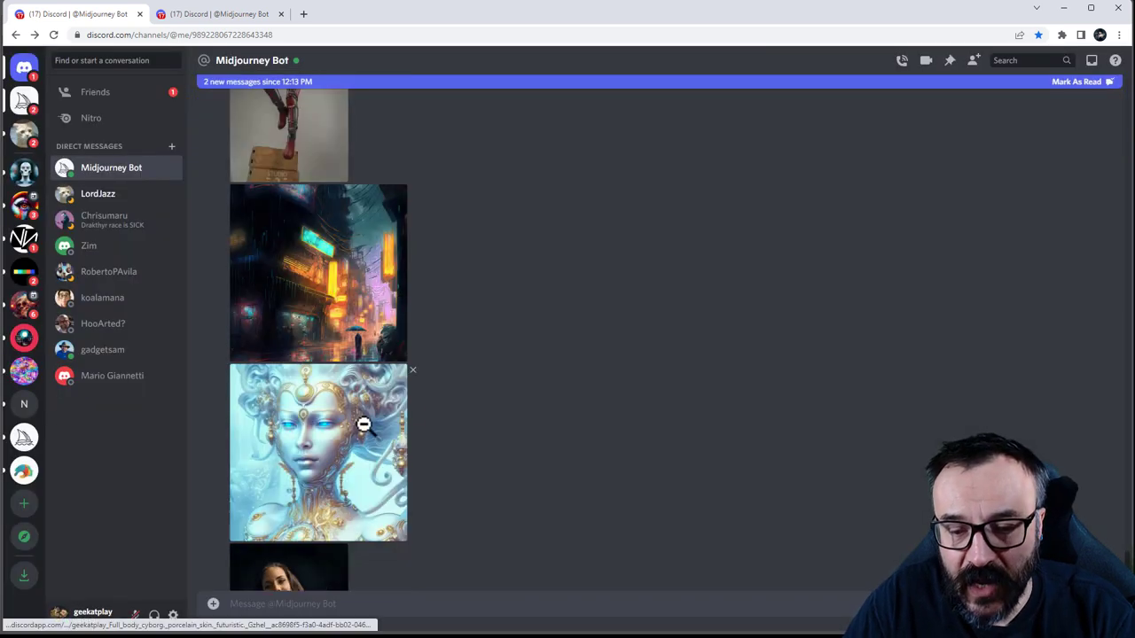
left_click(435, 411)
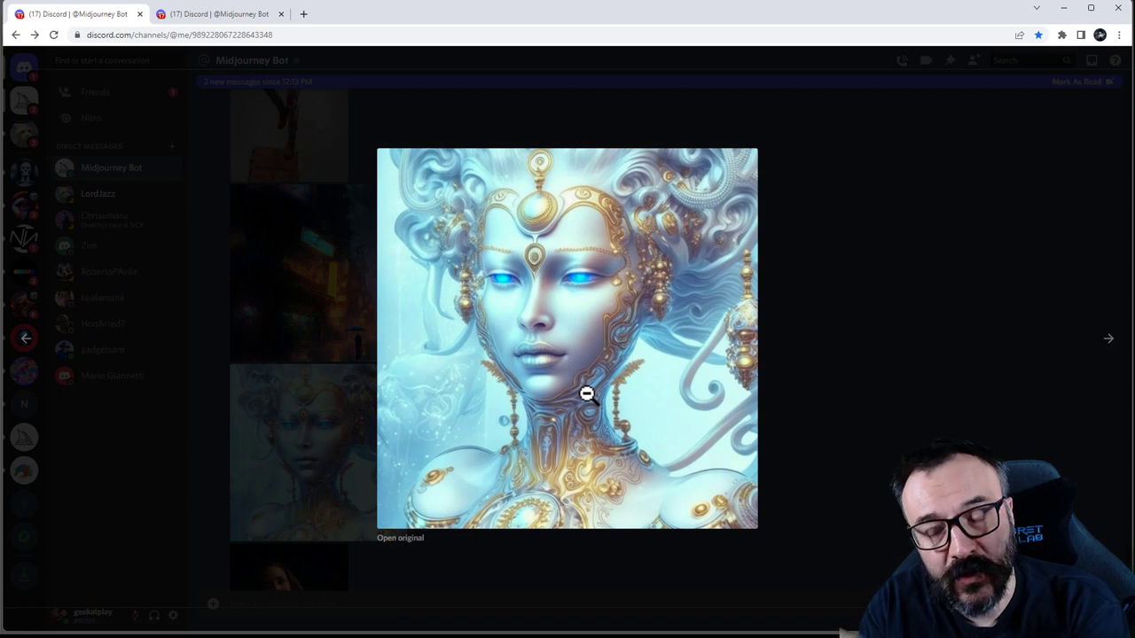
left_click(934, 311)
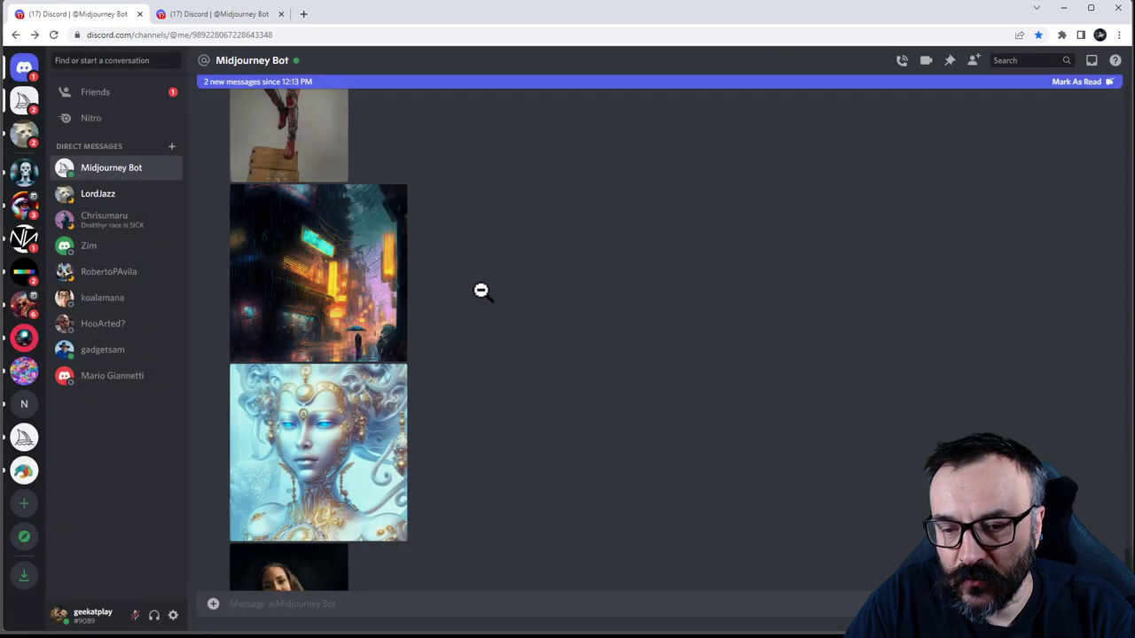
scroll(470, 293, "down", 5)
scroll(457, 297, "down", 10)
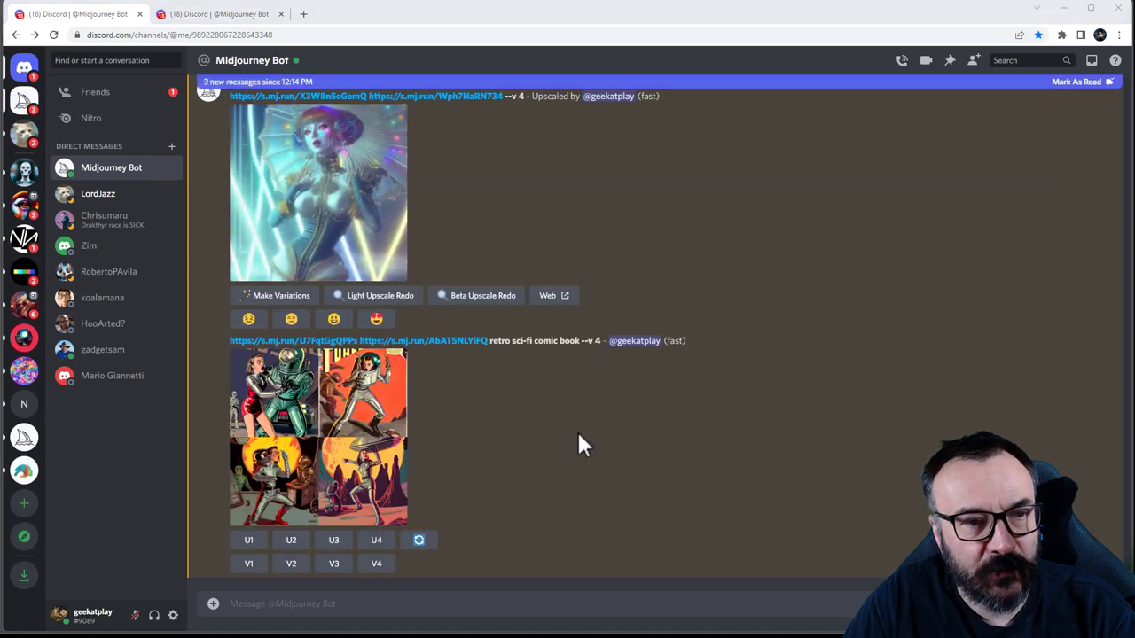
Preview the retro comic-book grid, cancel a V4 remix, and upscale its fourth image.
left_click(368, 442)
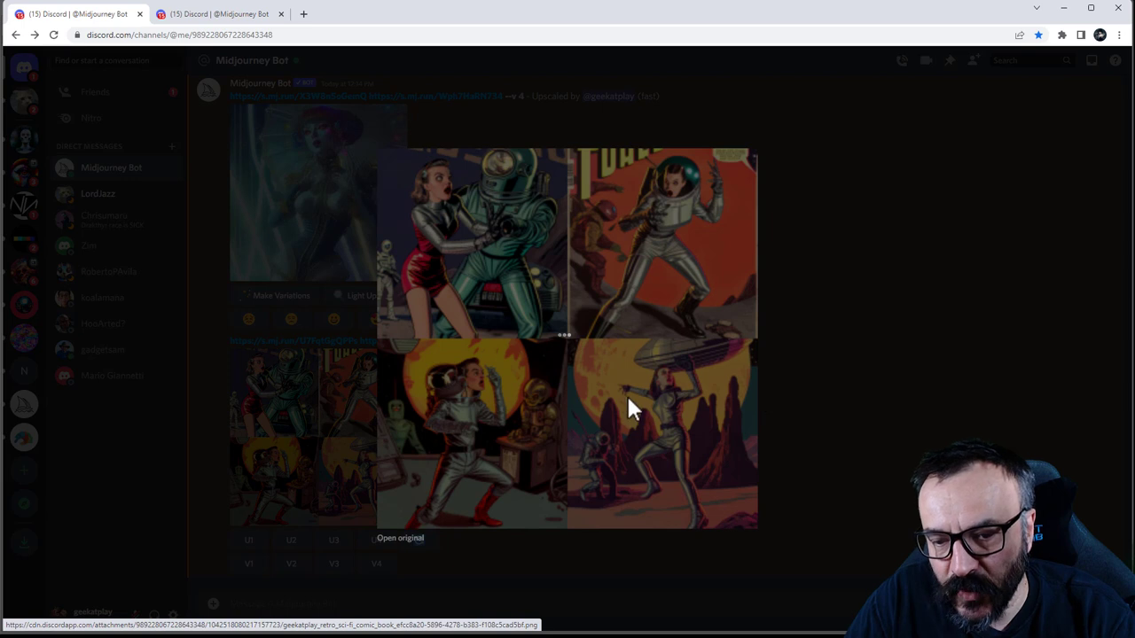
left_click(828, 366)
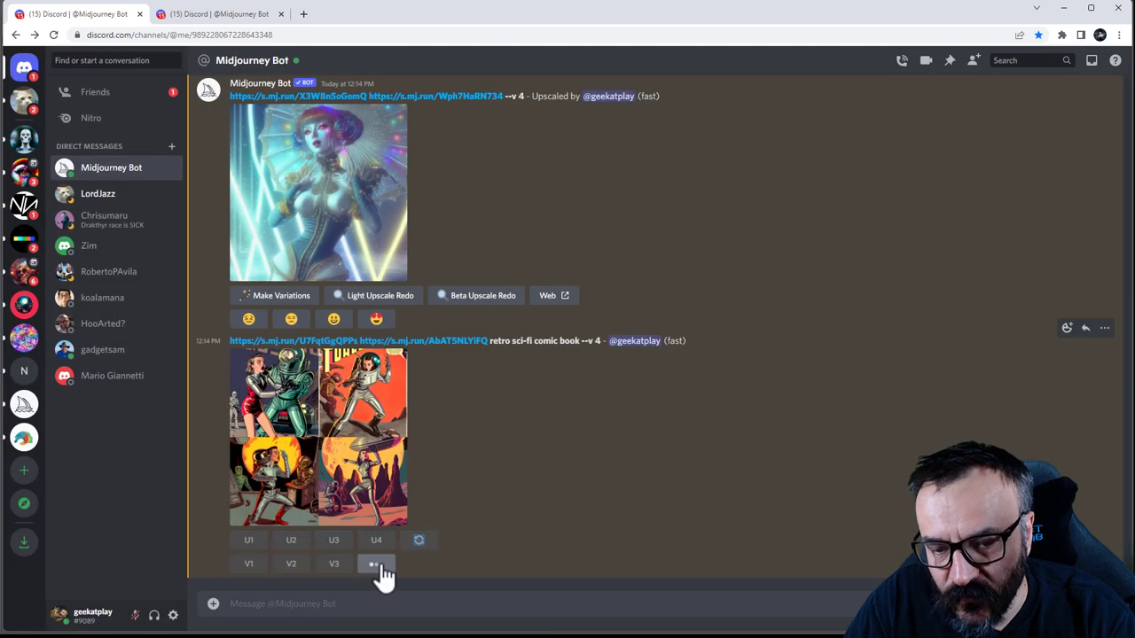
left_click(375, 562)
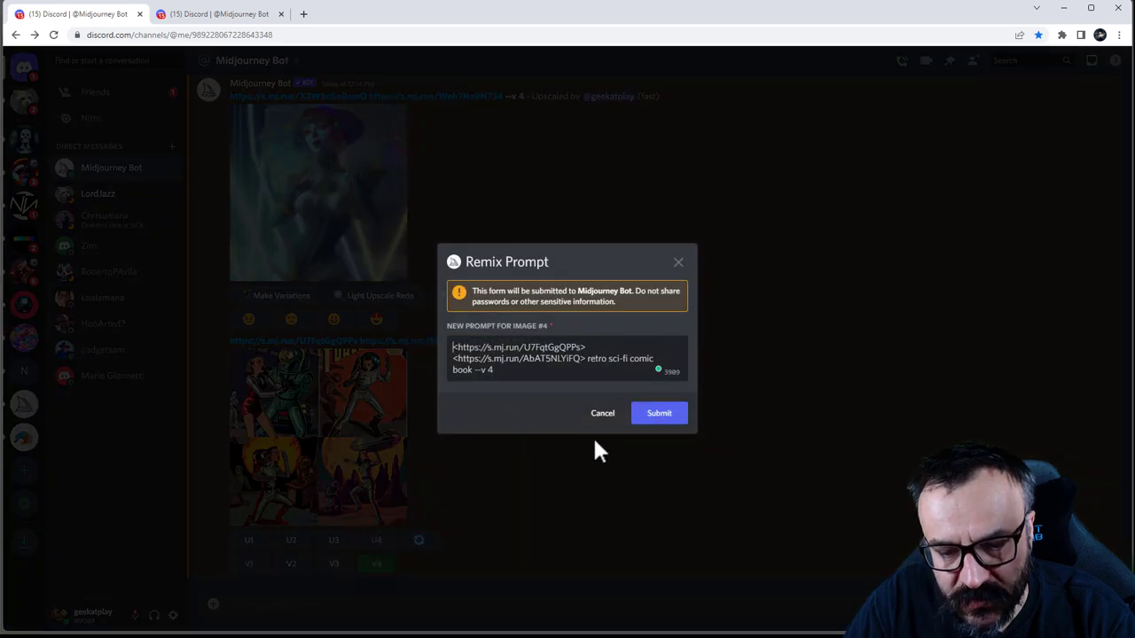
left_click(601, 416)
left_click(383, 540)
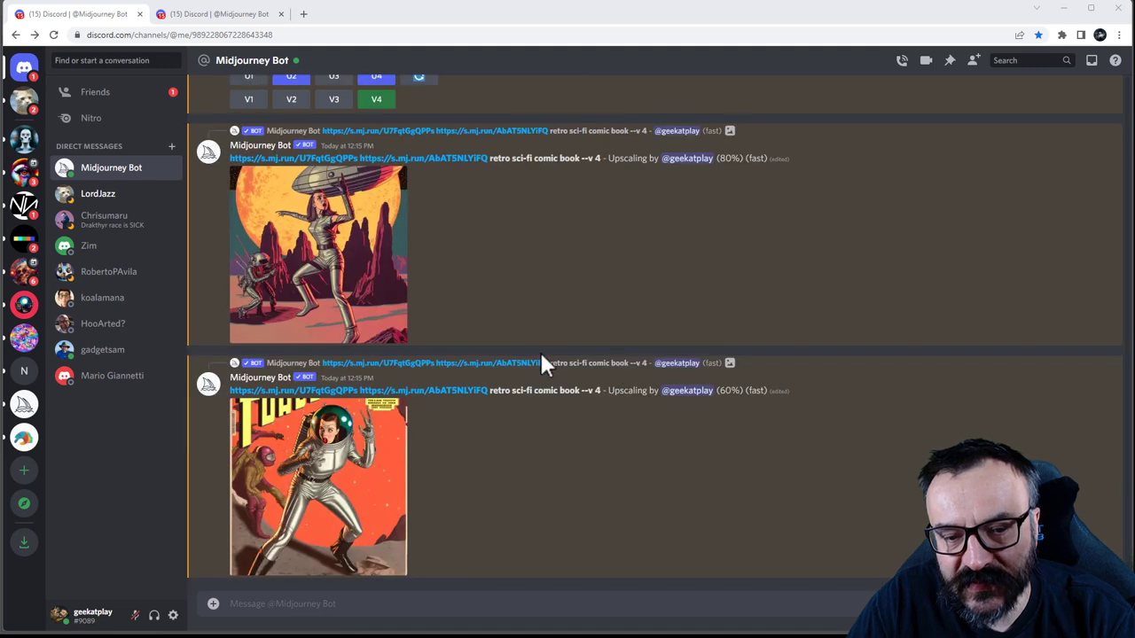
scroll(552, 303, "up", 15)
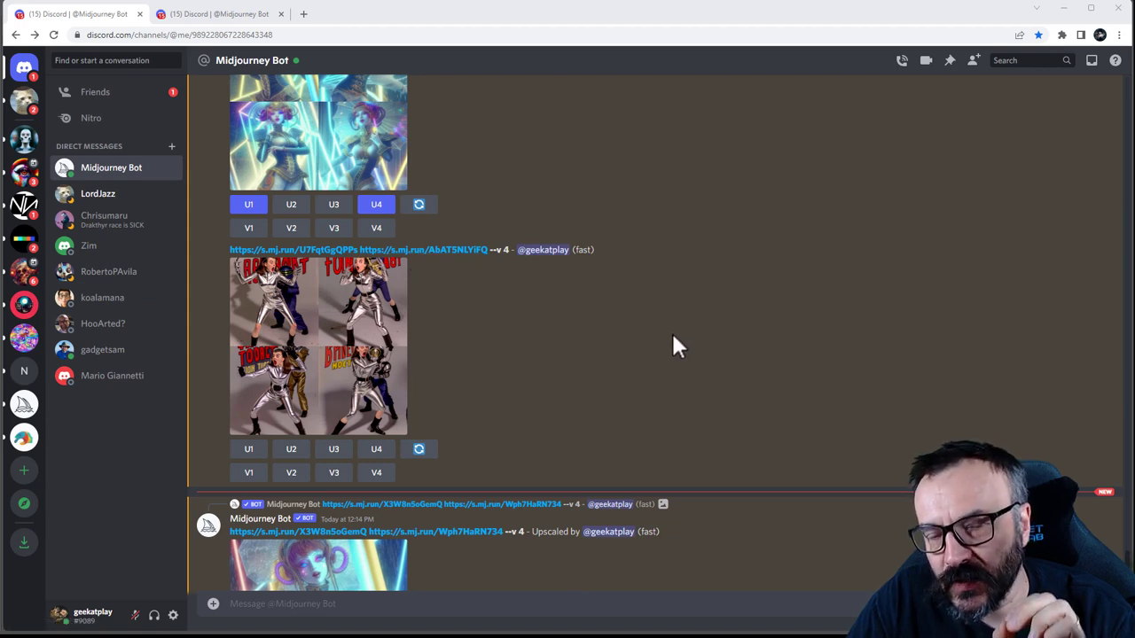
scroll(640, 335, "down", 5)
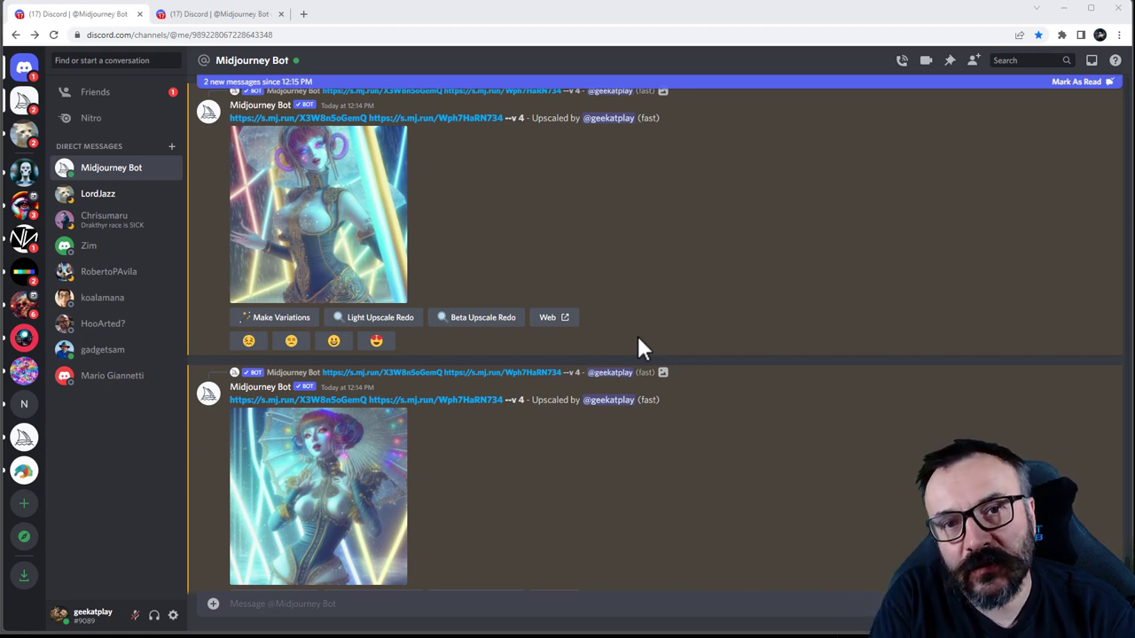
scroll(601, 292, "down", 10)
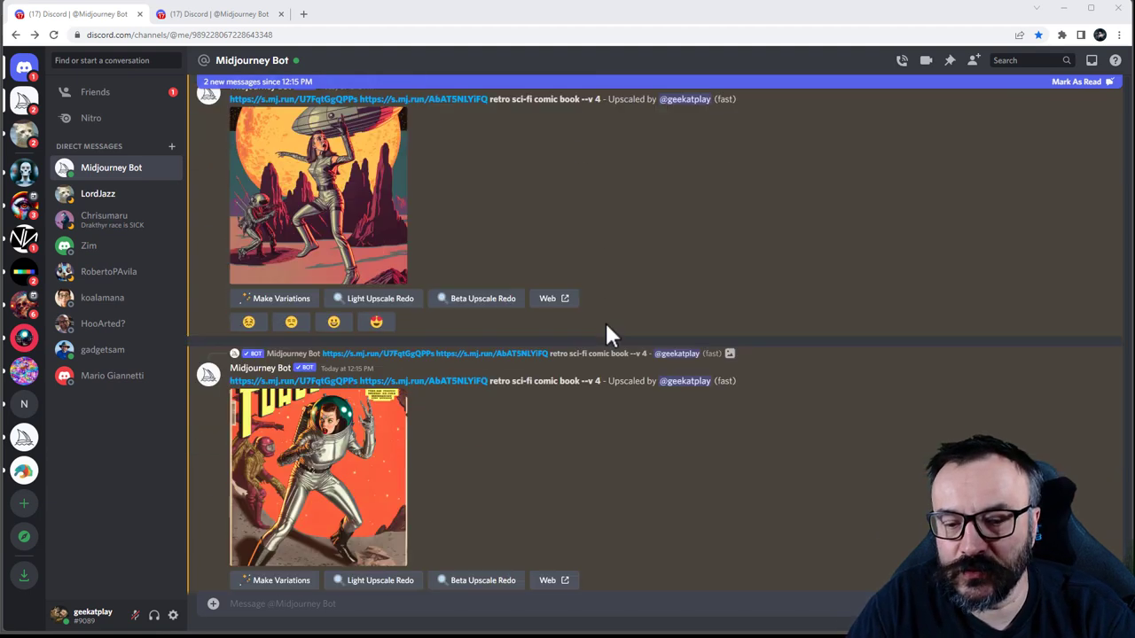
left_click(337, 183)
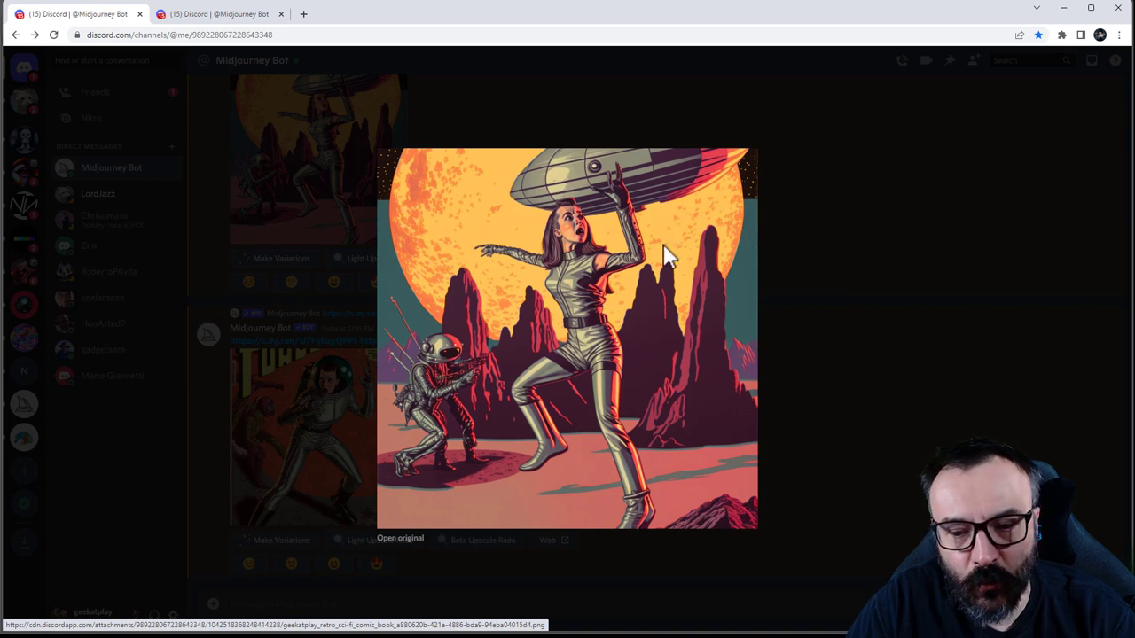
left_click(816, 406)
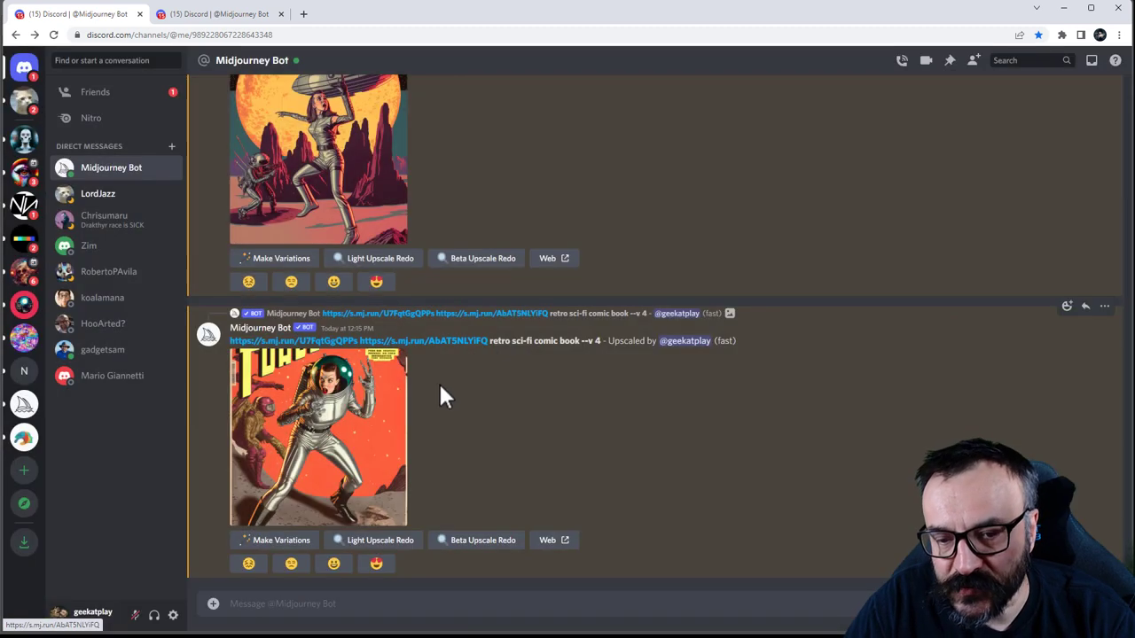
left_click(410, 406)
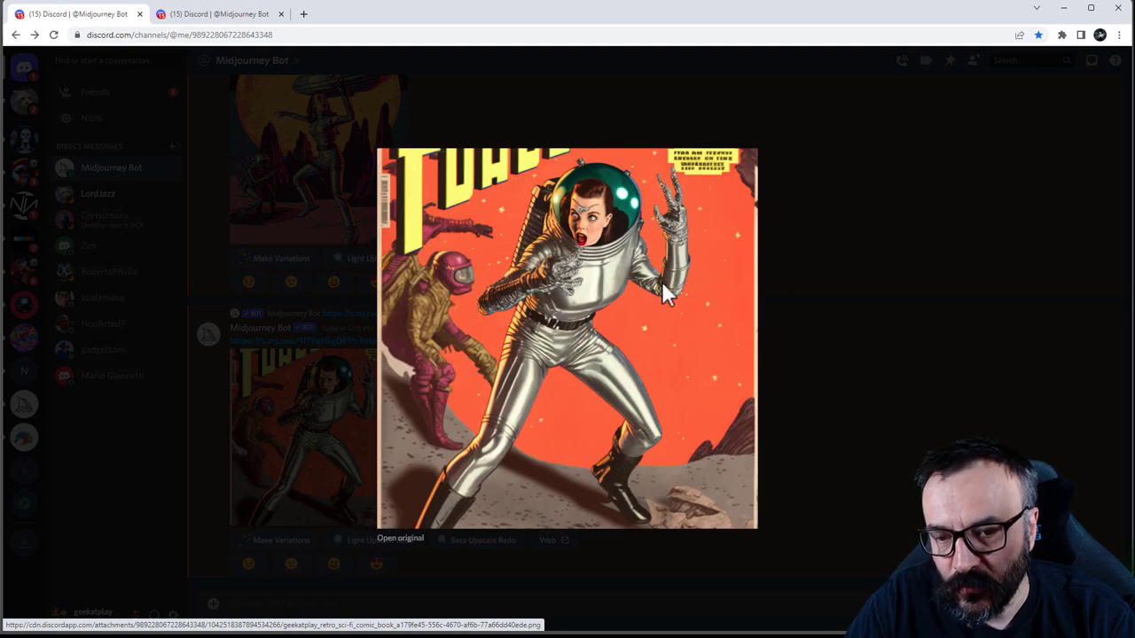
left_click(872, 373)
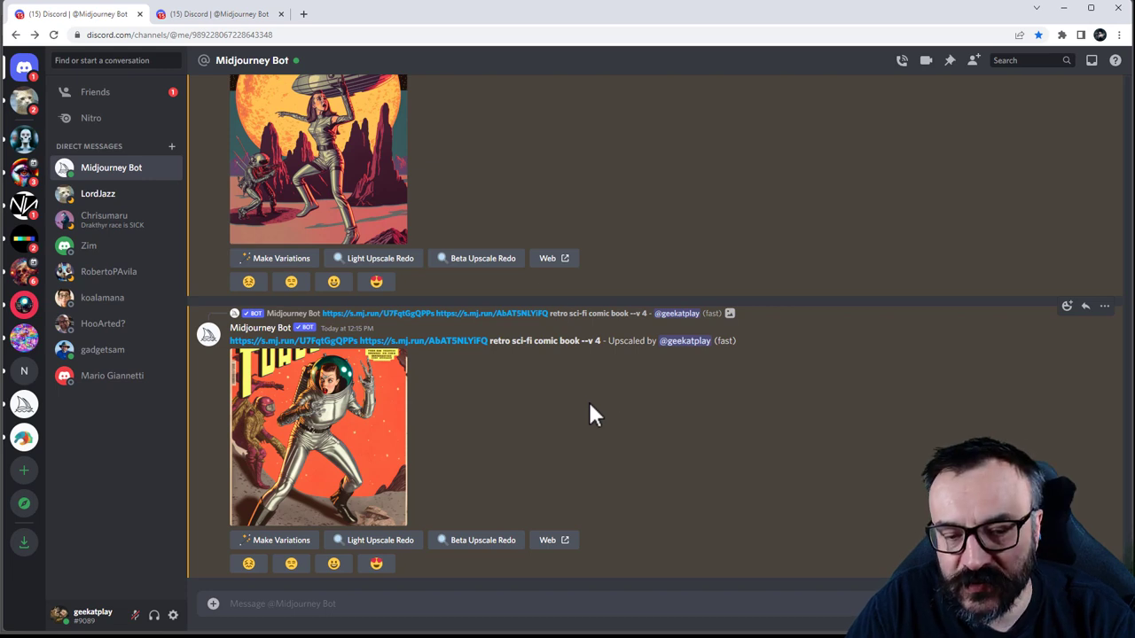
Return to Photoshop and hide the bear-and-woman example slide to reveal the Disney princess slide.
key("alt+Tab")
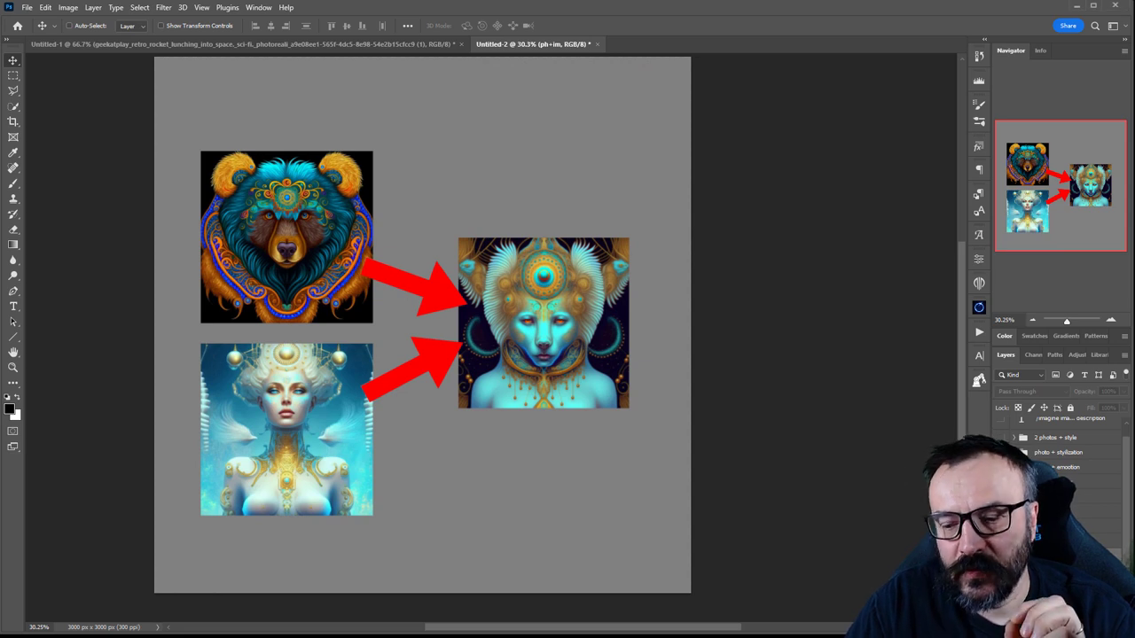
key("ctrl+comma")
key("ctrl+comma")
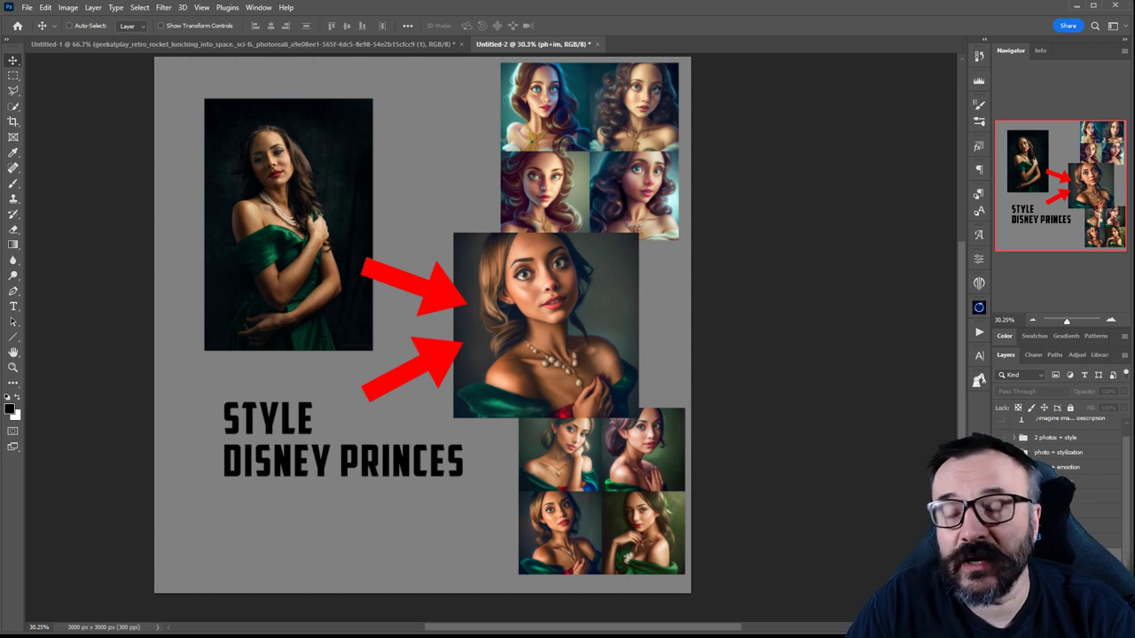
Hide the Disney princess slide, show the retro sci-fi DESCRIPTION slide, then switch to the browser.
left_click(1000, 452)
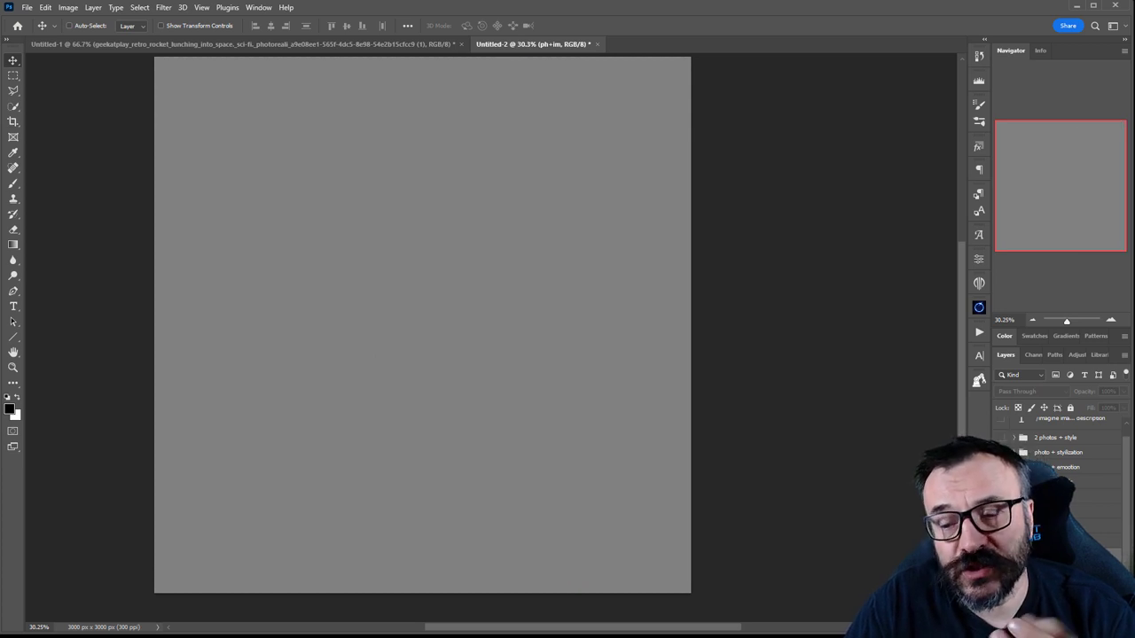
left_click(1000, 438)
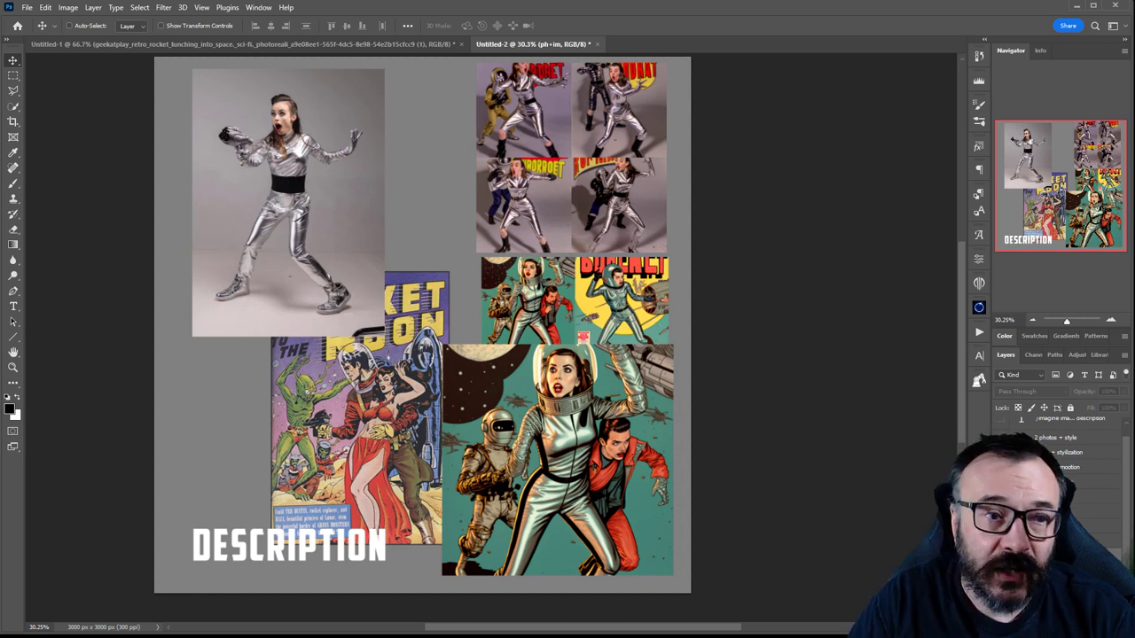
key("alt+Tab")
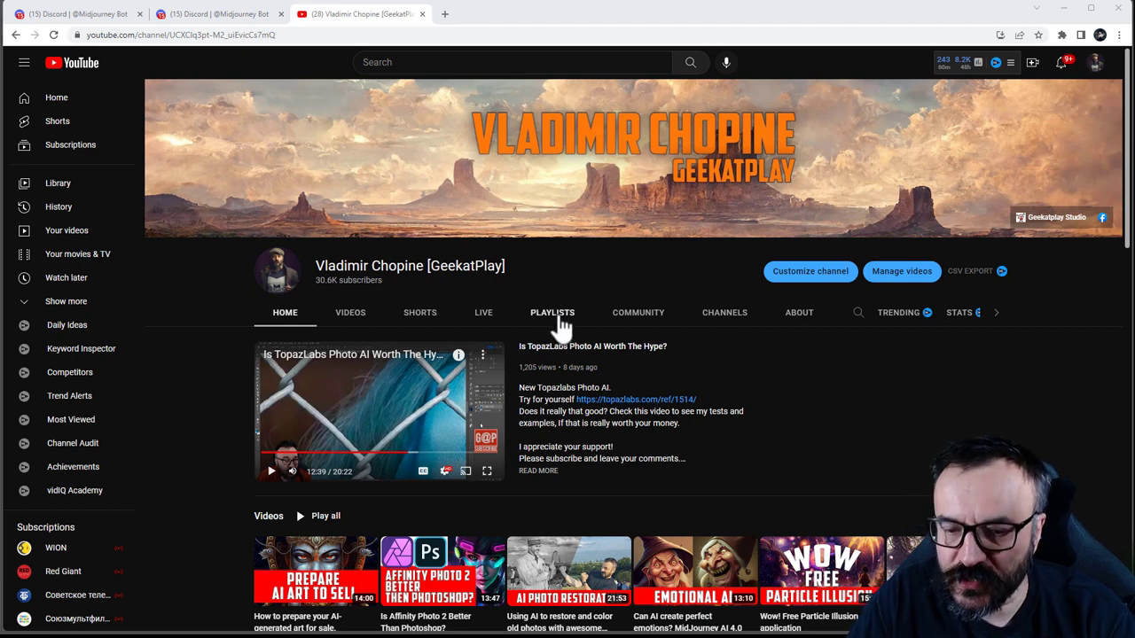
Start the channel's A.I. Art playlist from its Playlists and browse the playlist's videos.
left_click(557, 316)
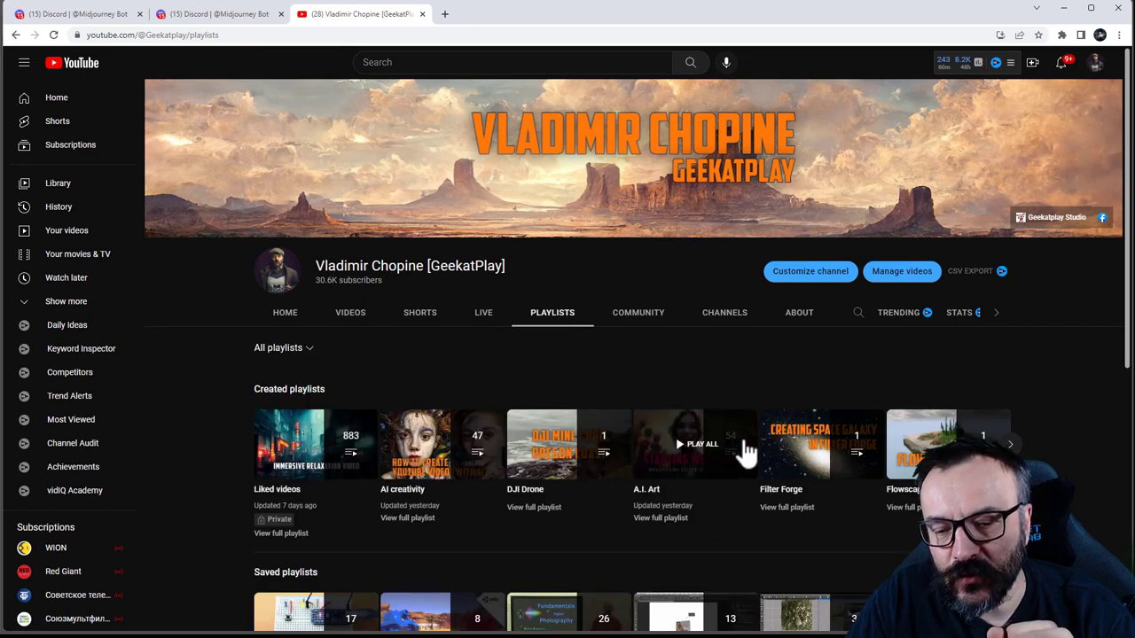
left_click(682, 477)
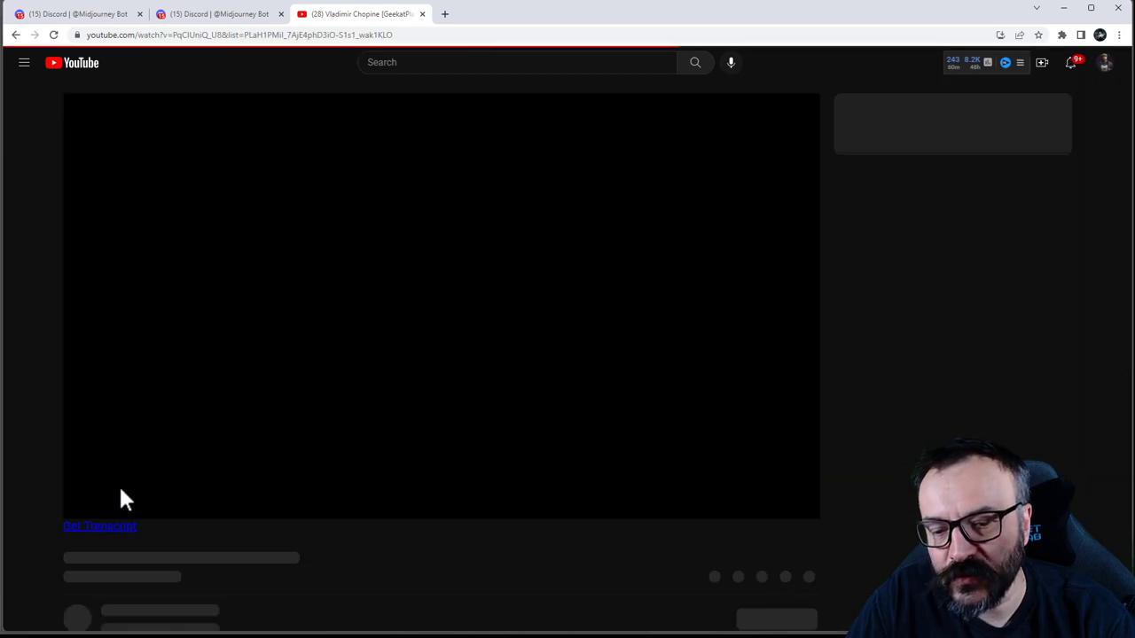
scroll(96, 496, "down", 3)
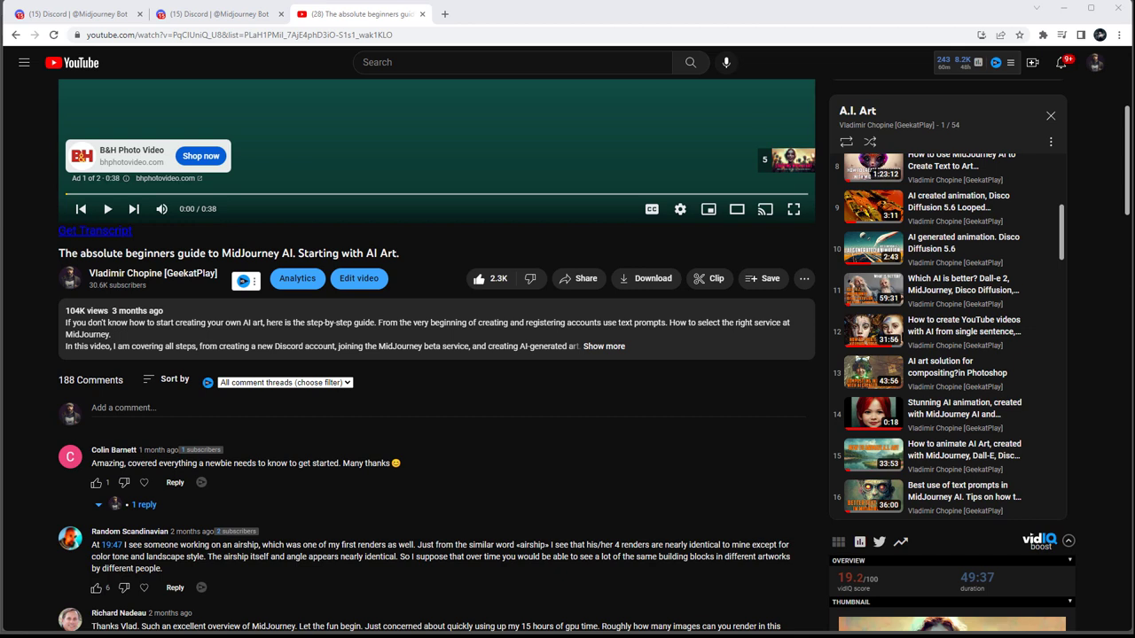
scroll(966, 292, "up", 2)
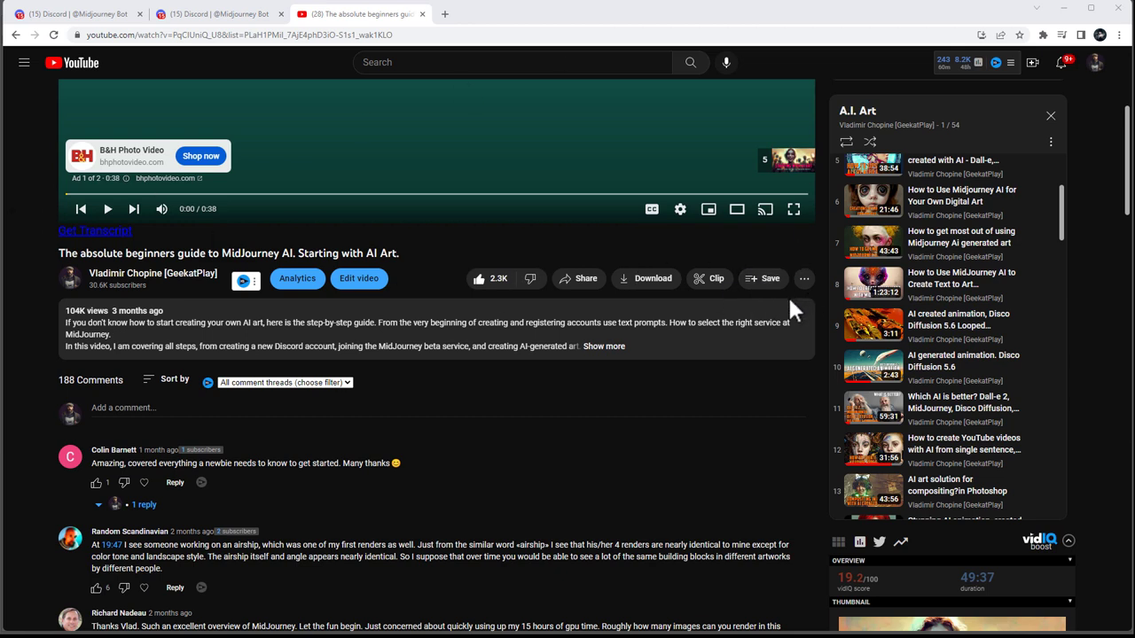
left_click(760, 282)
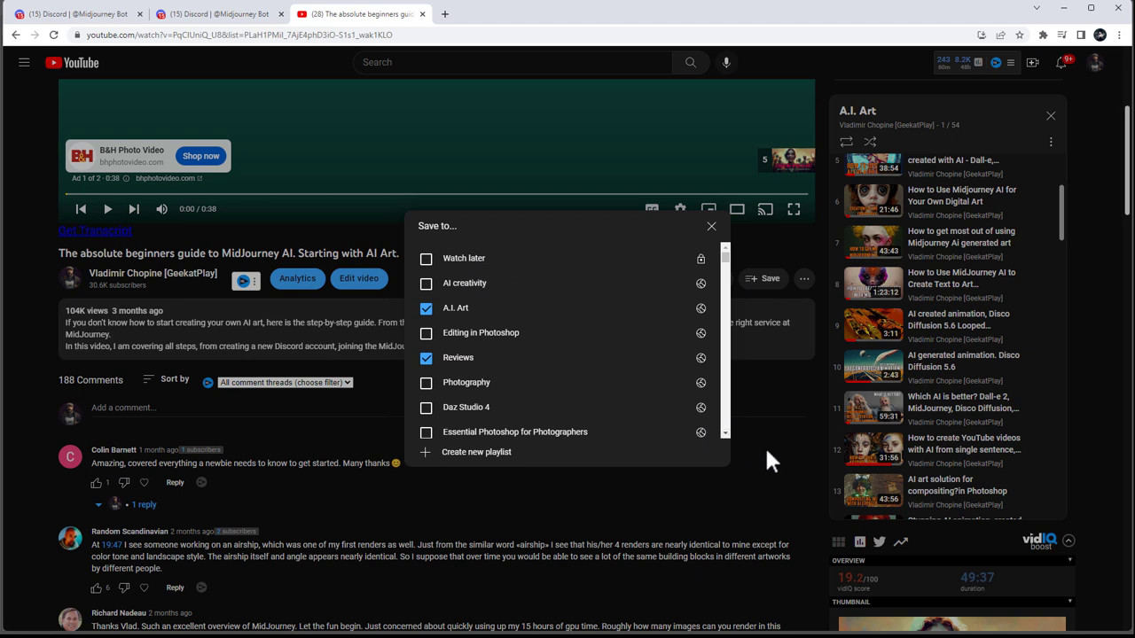
left_click(766, 451)
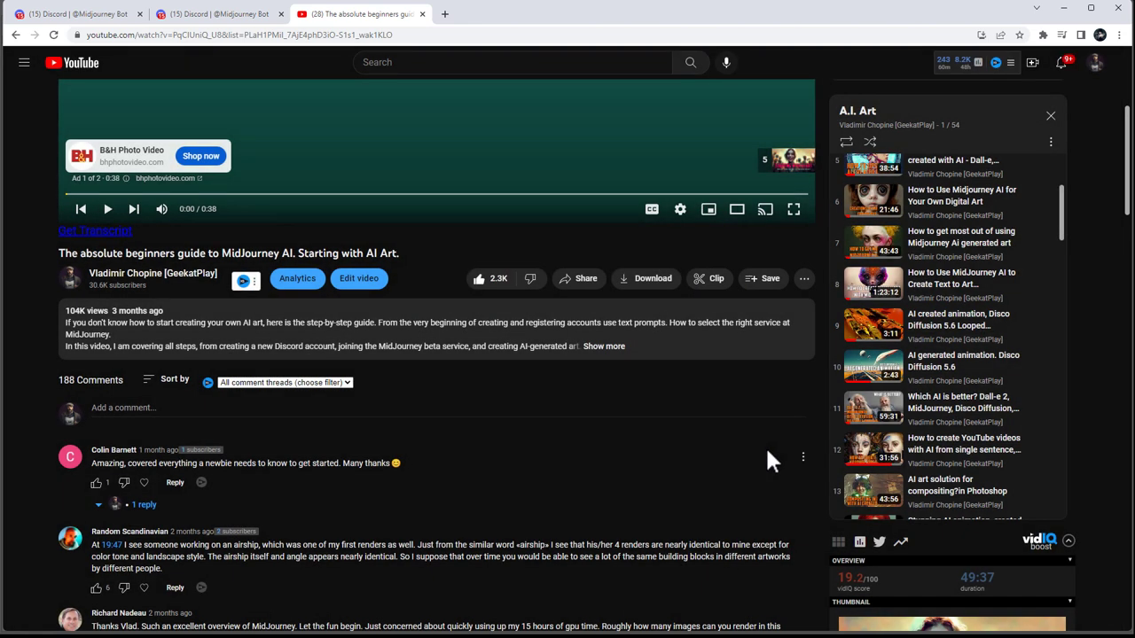